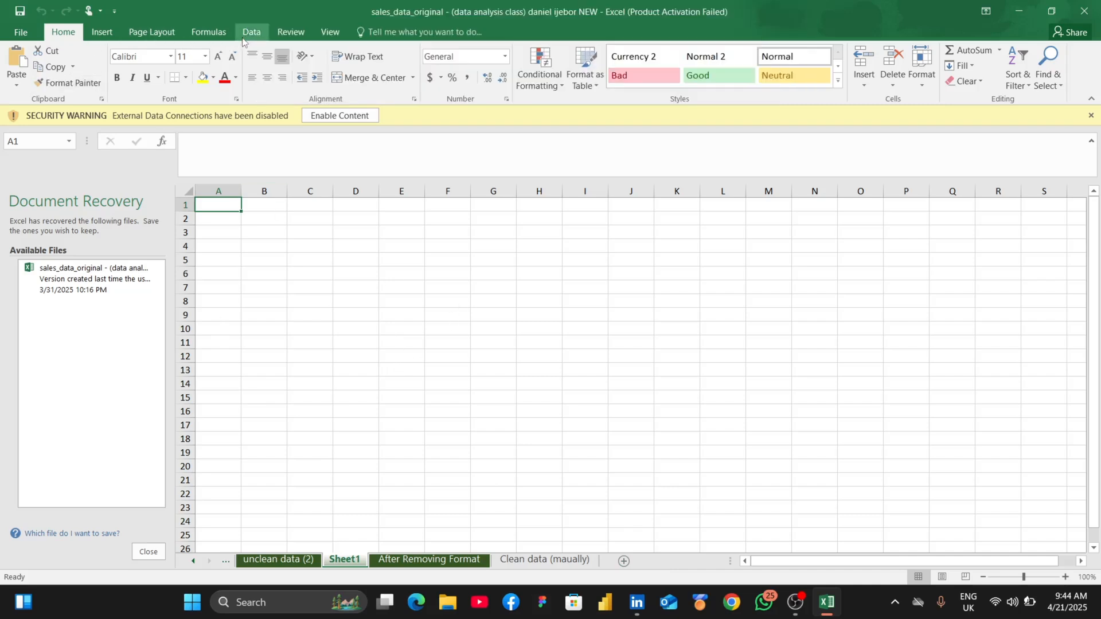
- Create a new query from an Excel workbook, importing the sales_data_original file from the Downloads folder
click(250, 32)
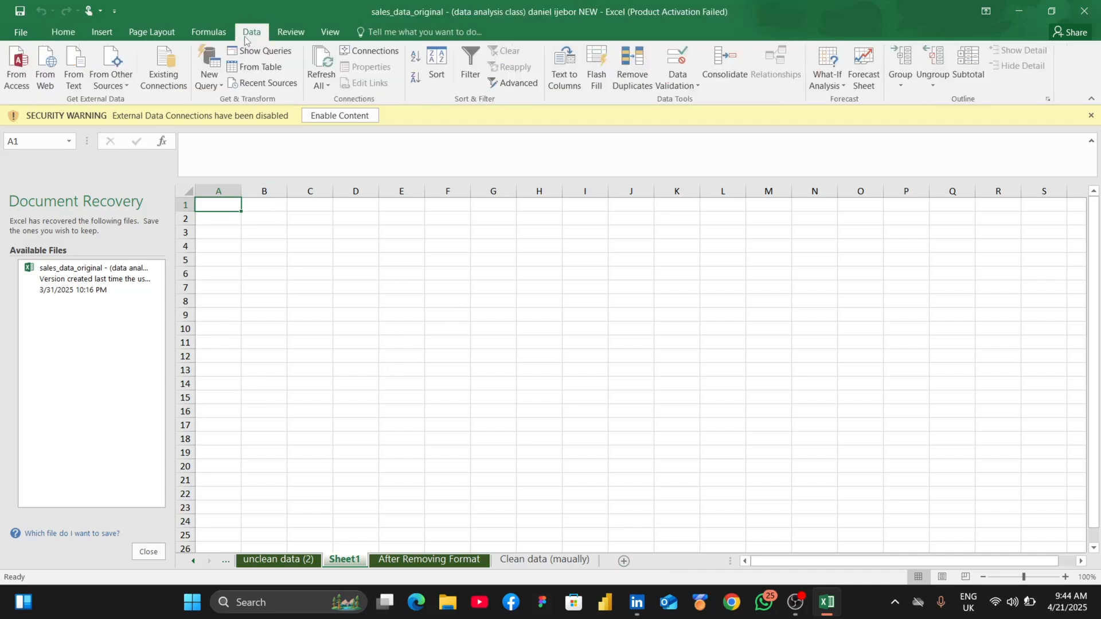
click(211, 64)
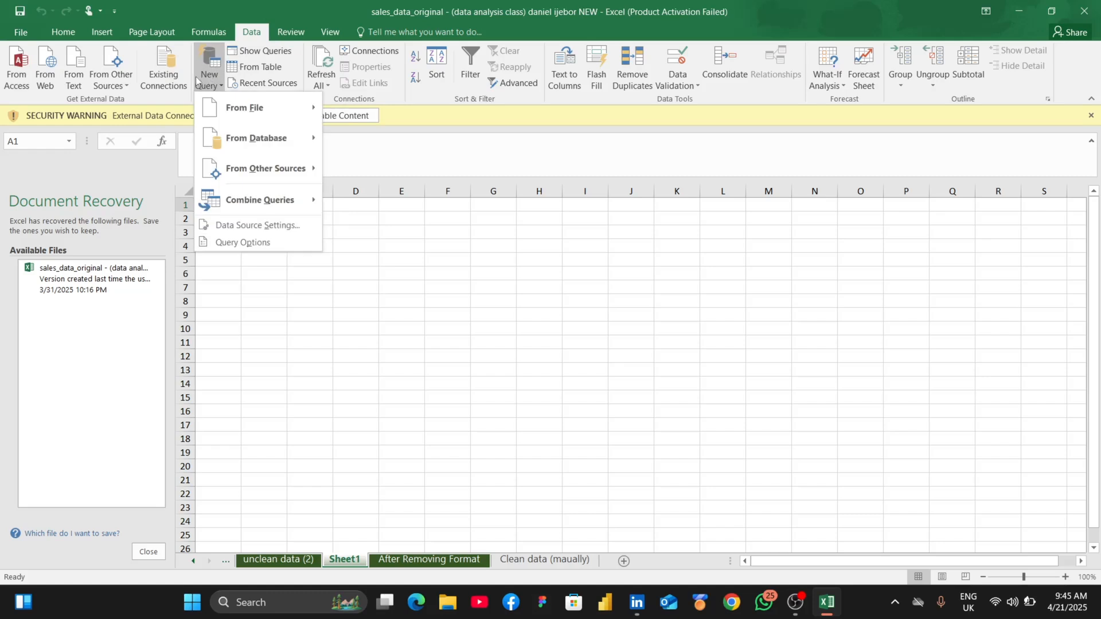
mouse_move(242, 113)
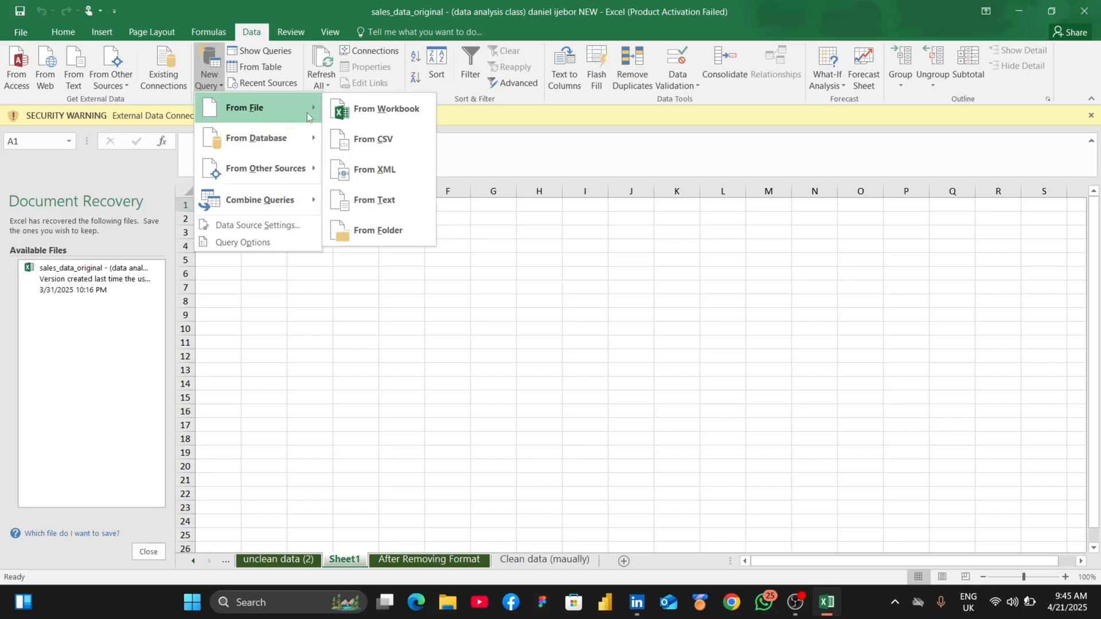
click(365, 112)
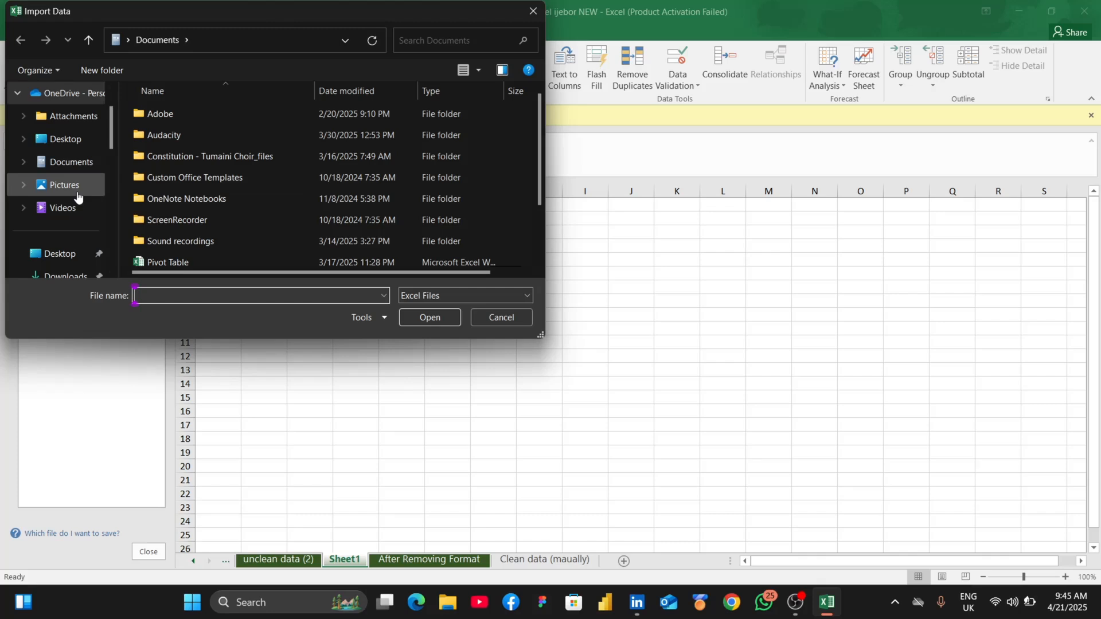
click(62, 179)
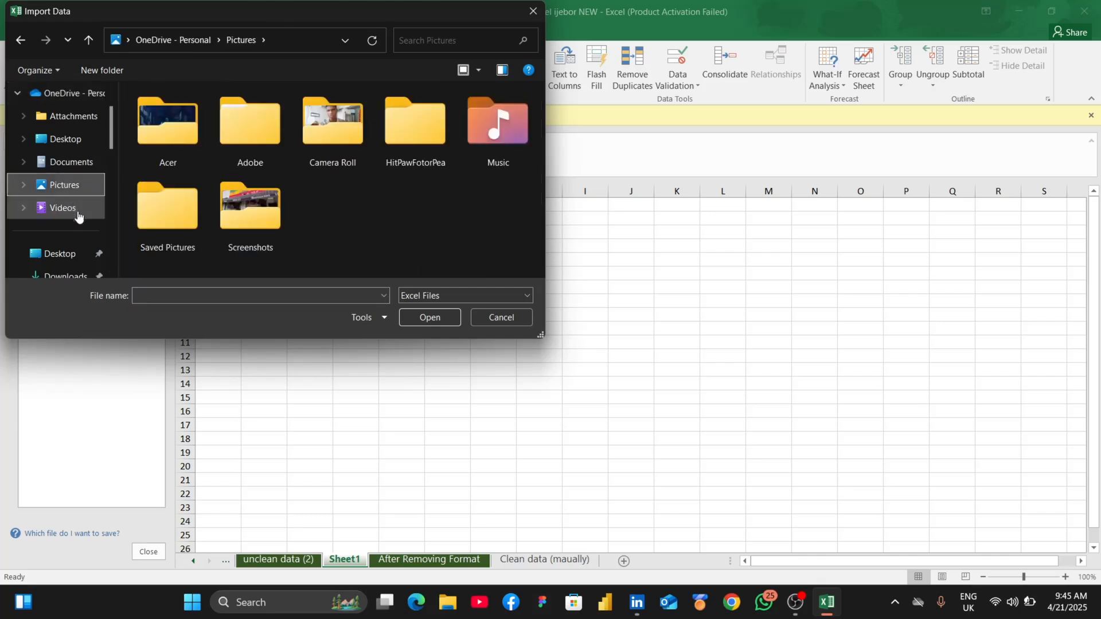
scroll(82, 223, down, 1)
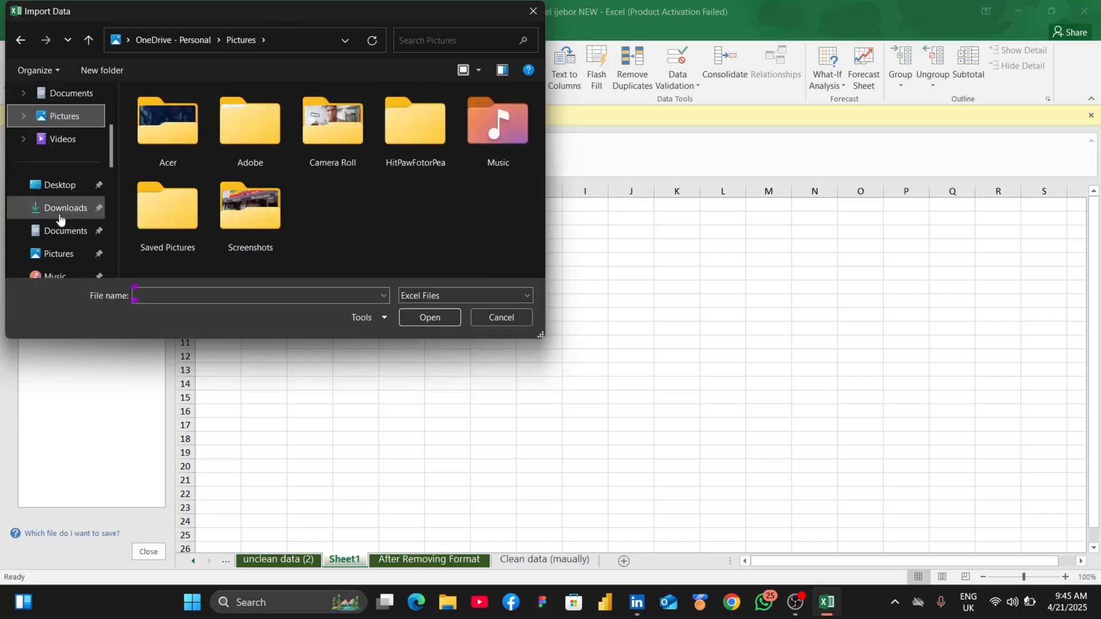
click(59, 218)
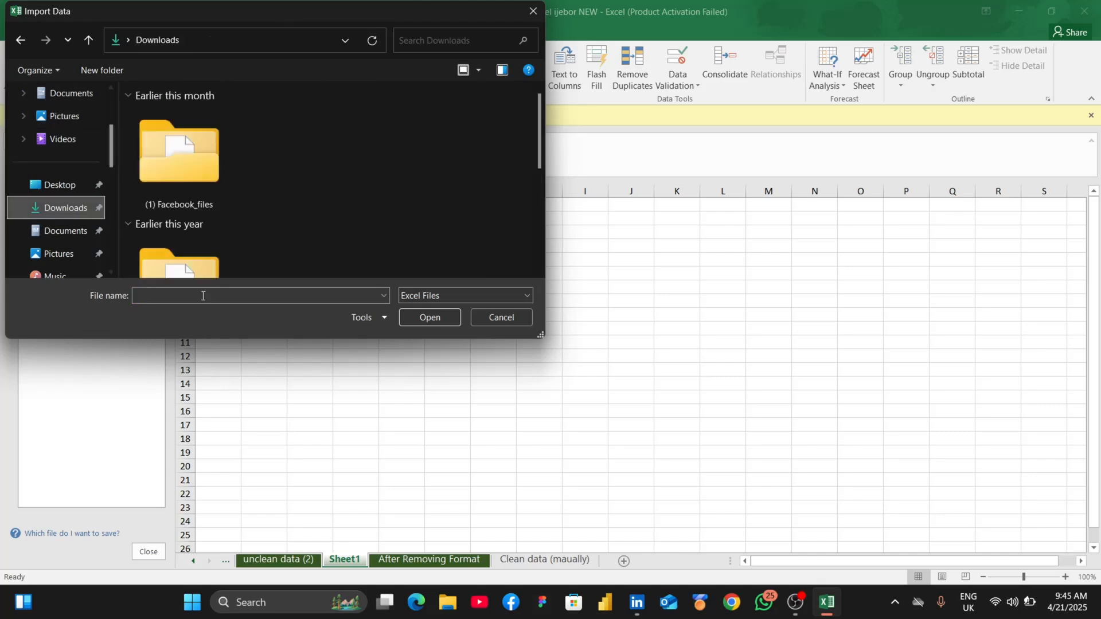
click(214, 293)
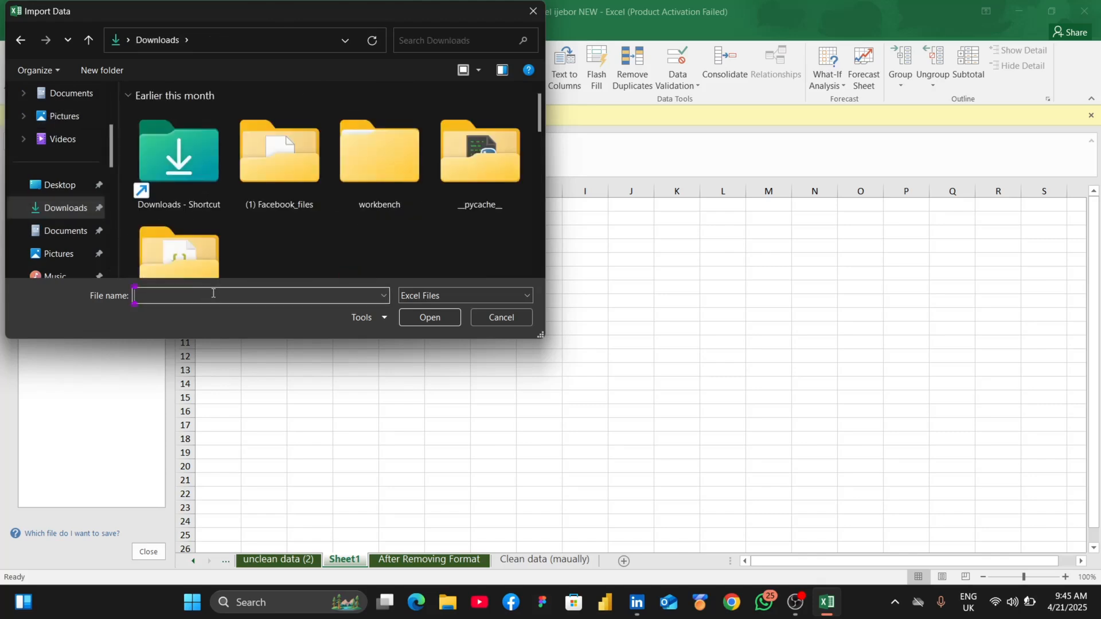
text(sale)
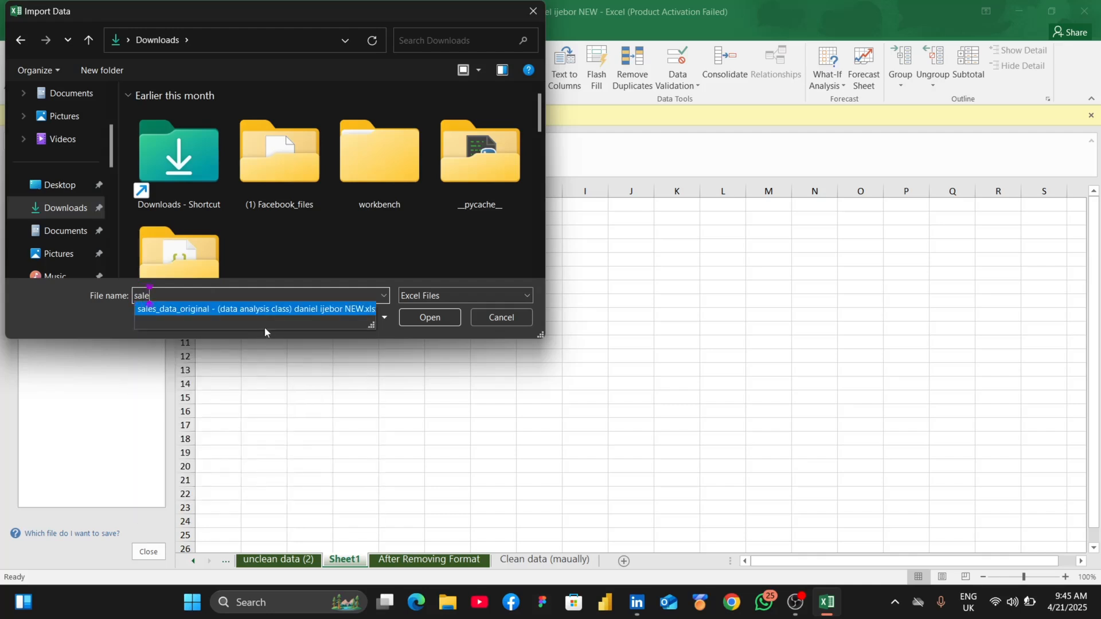
click(264, 311)
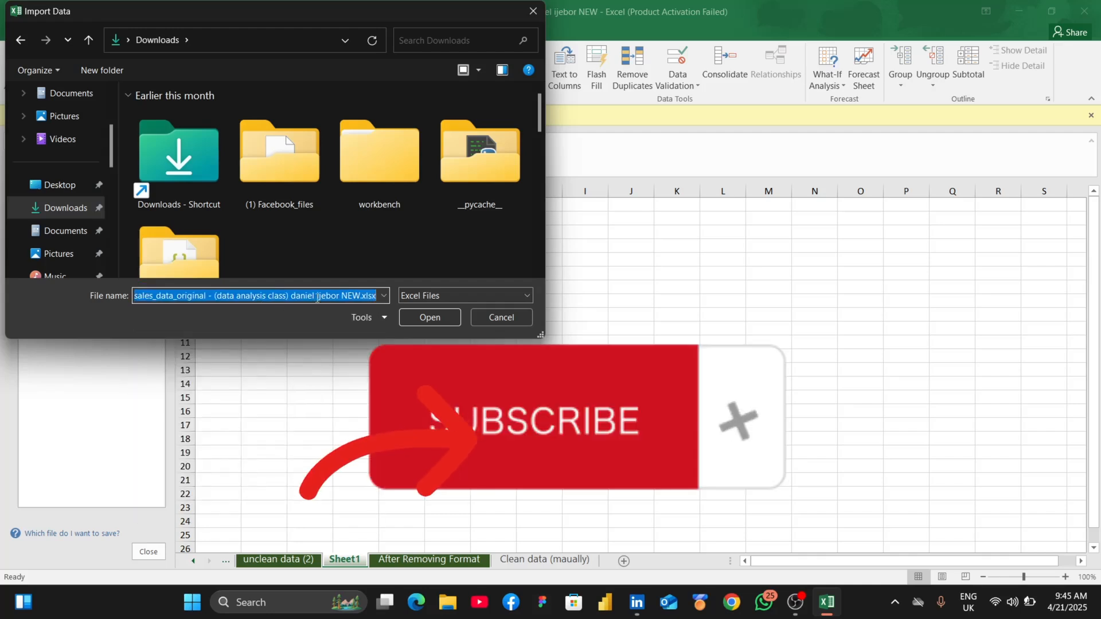
click(431, 316)
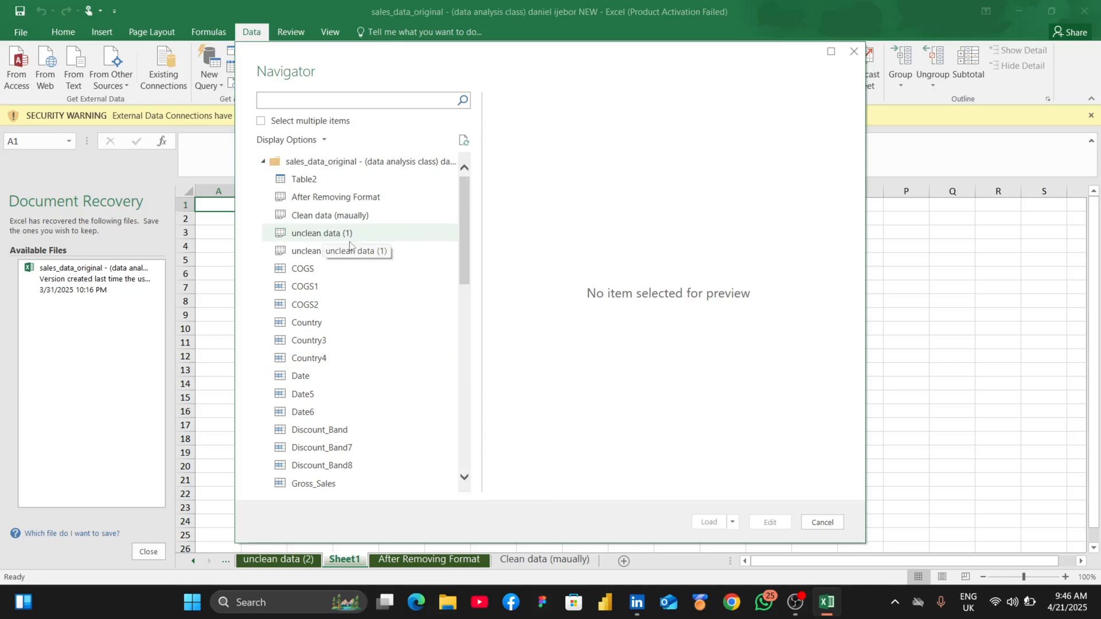
- Preview the clean and unclean sheets, and open unclean data (1) for editing in the Power Query Editor
click(323, 234)
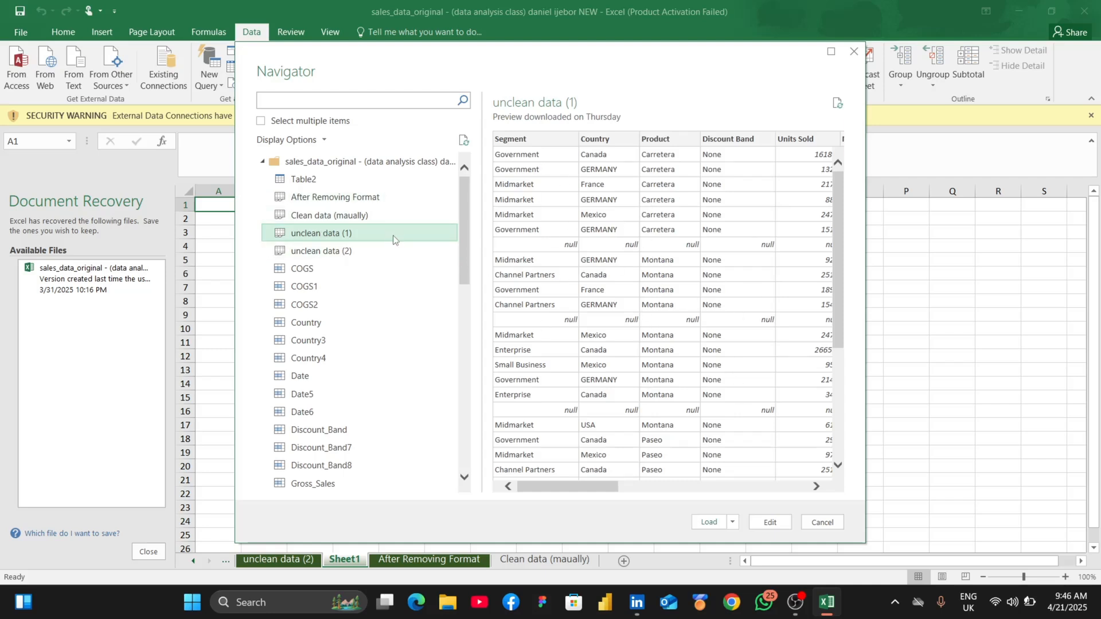
click(356, 217)
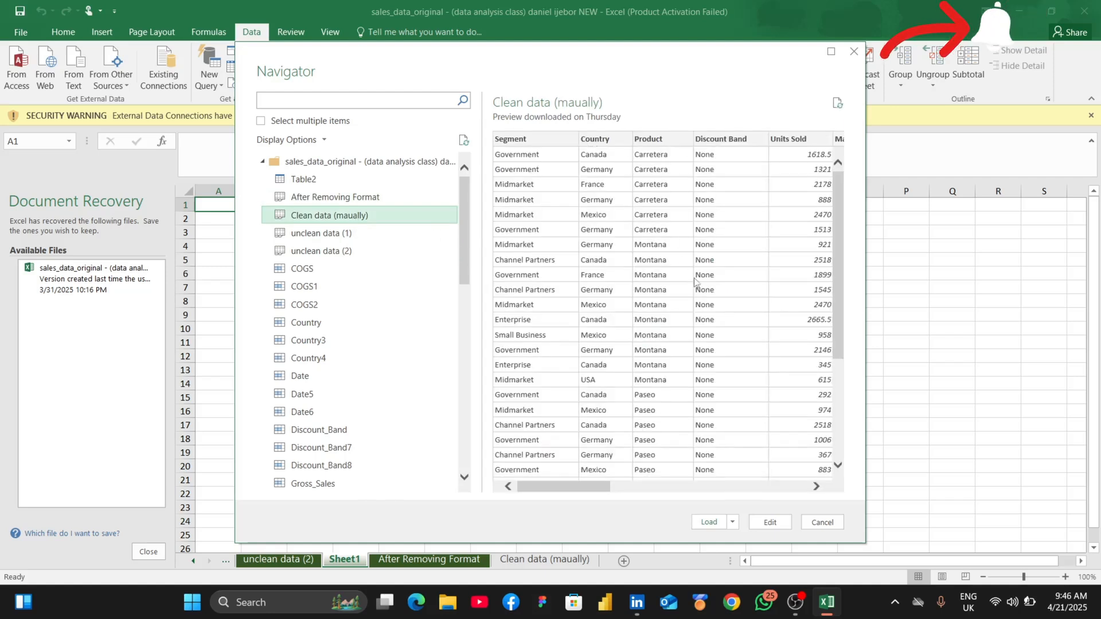
click(343, 236)
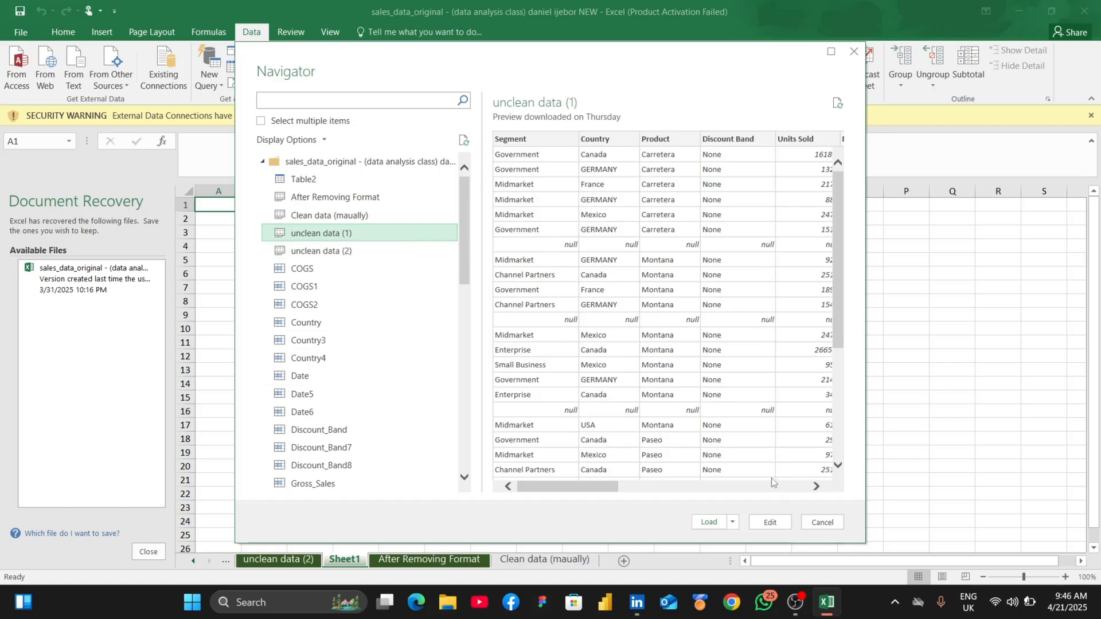
click(758, 523)
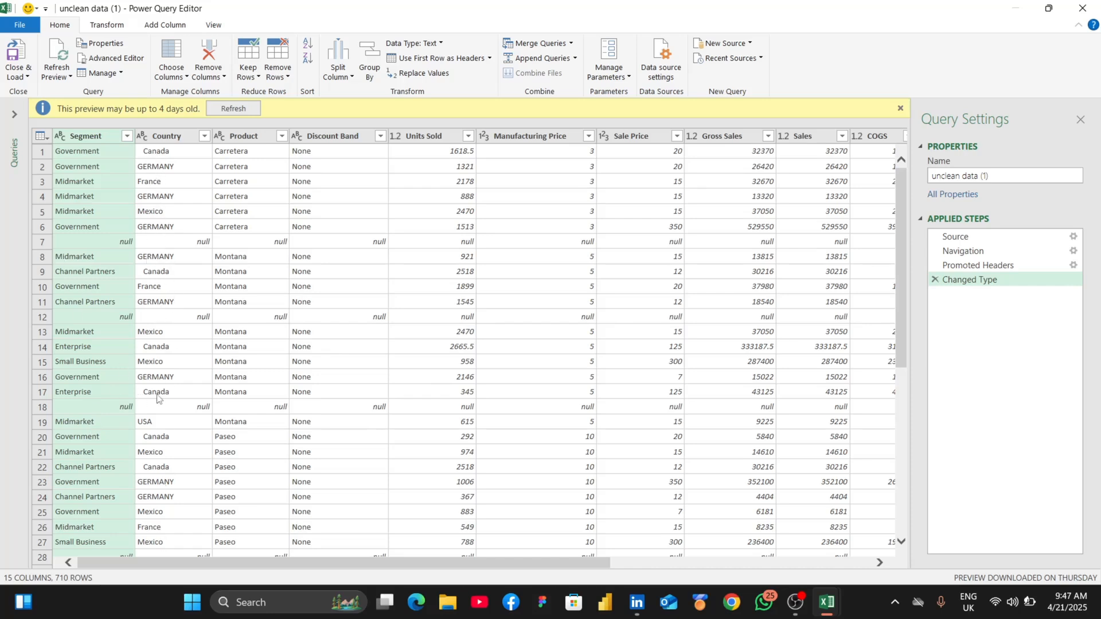
- Remove the blank rows and the duplicate rows across all columns of the unclean data (1) query
scroll(525, 321, down, 7)
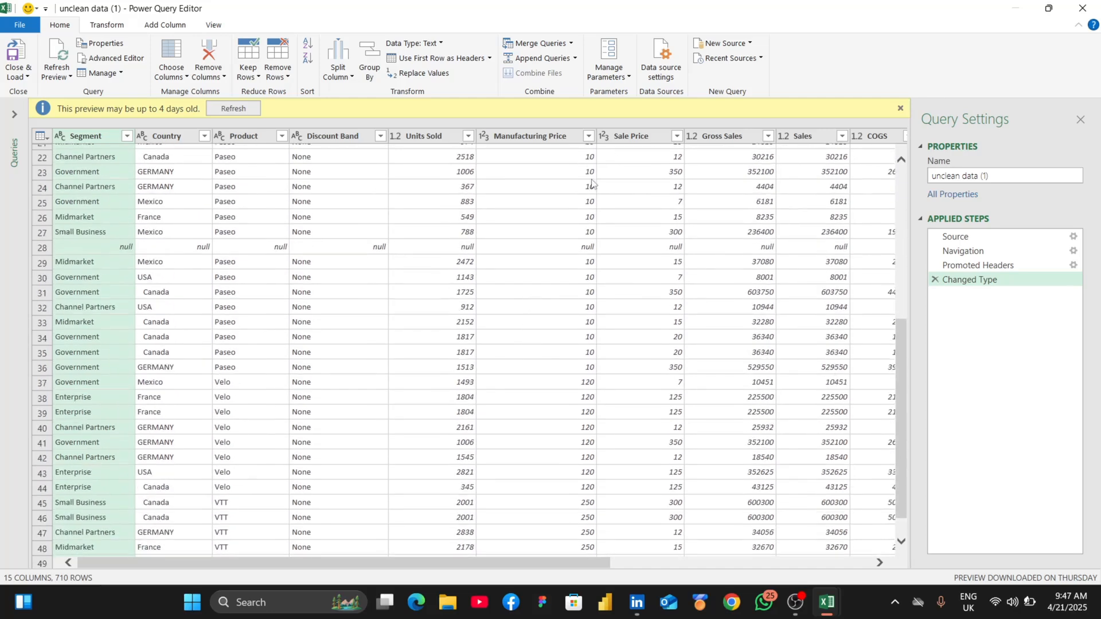
scroll(596, 196, up, 7)
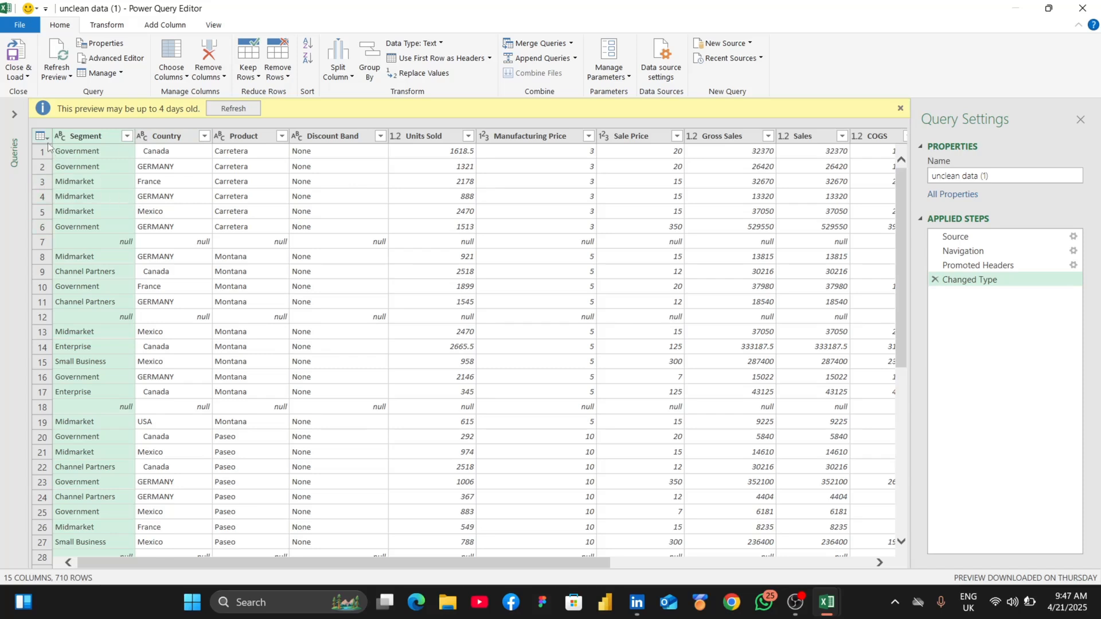
click(131, 177)
key(ctrl+a)
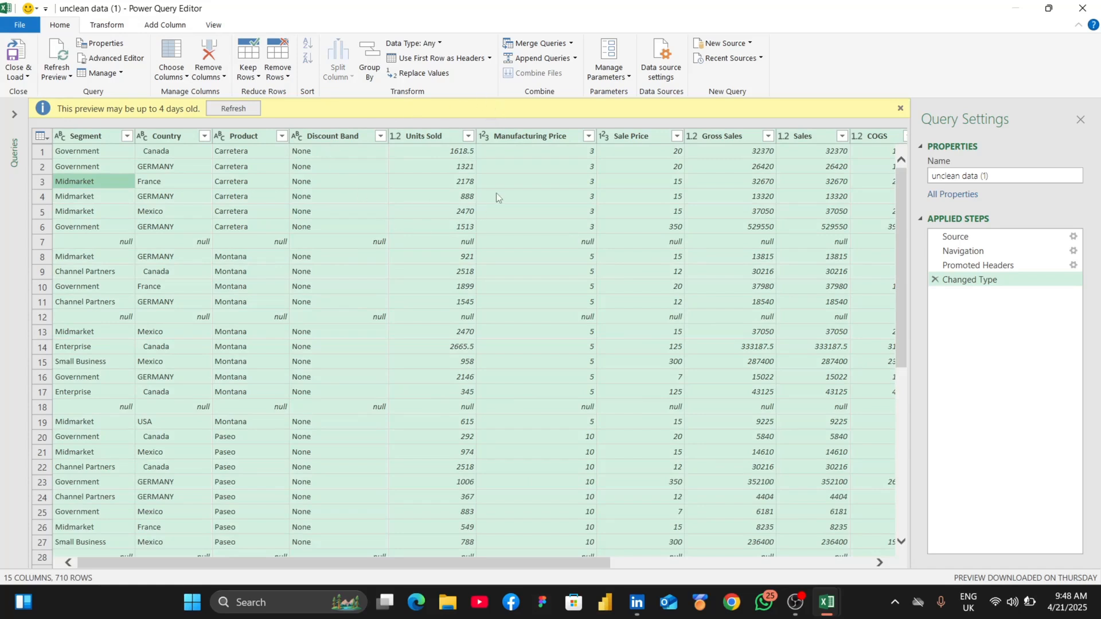
click(278, 63)
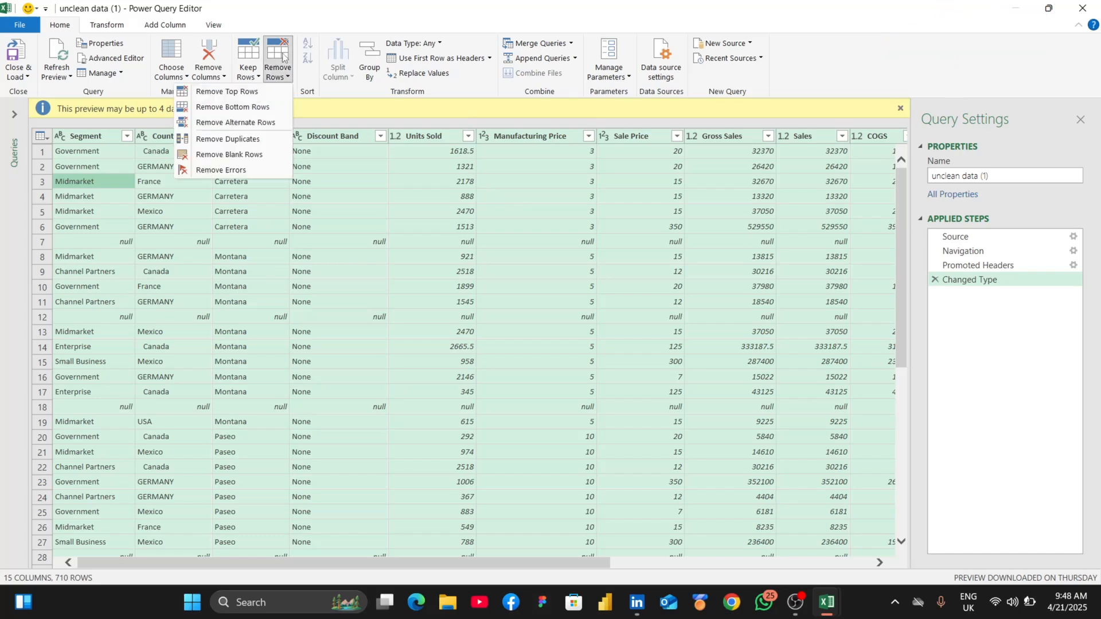
click(239, 155)
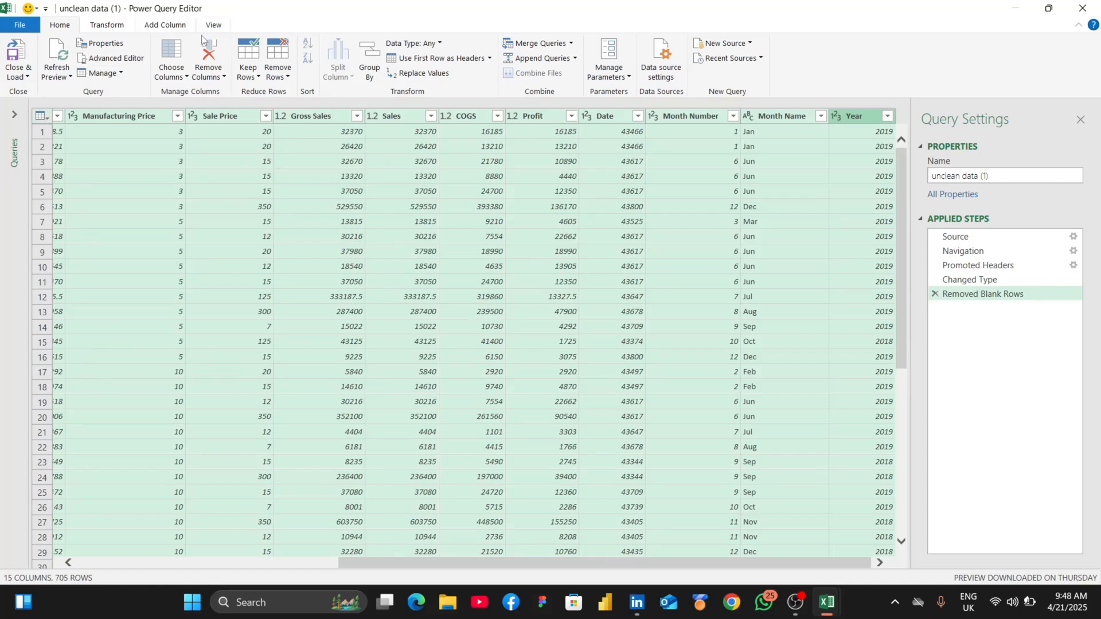
click(275, 64)
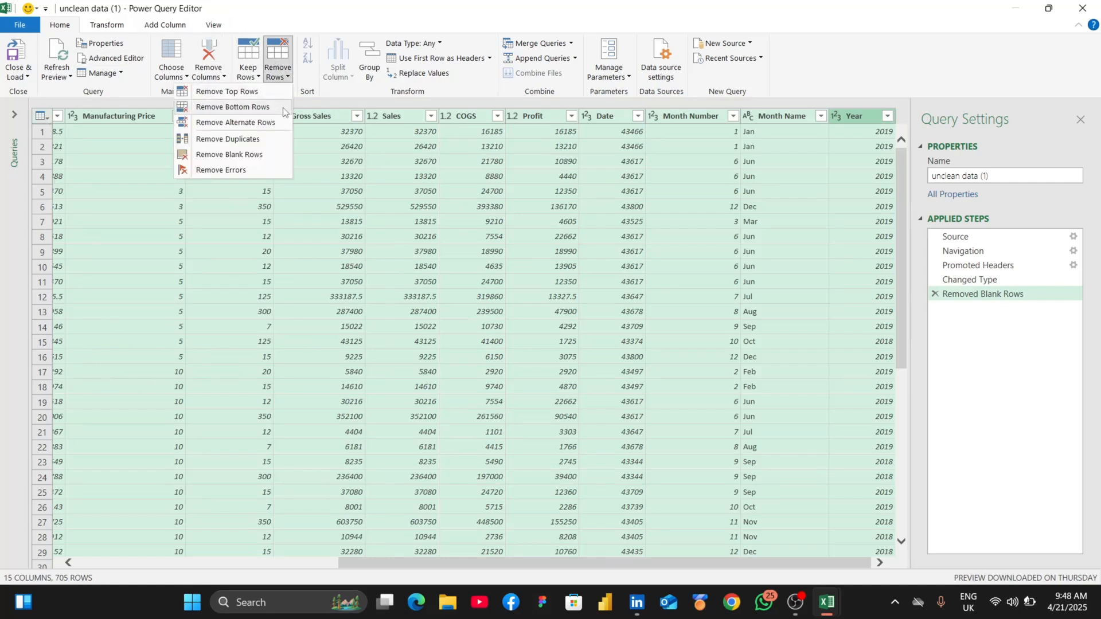
click(228, 140)
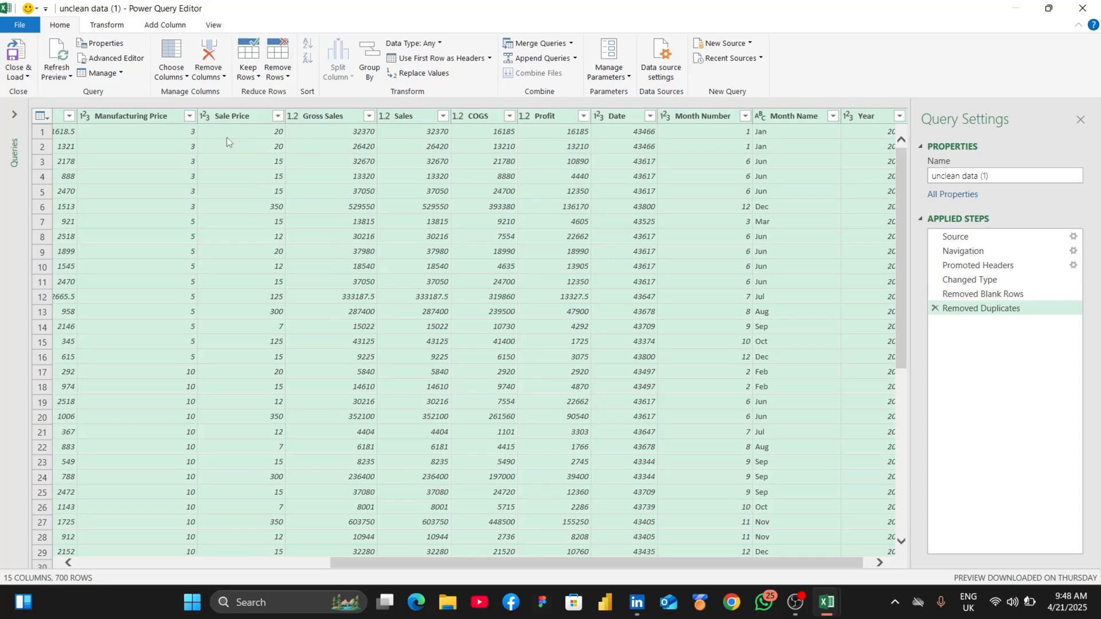
- Change the data type of the Units Sold column to Whole Number
scroll(246, 211, left, 5)
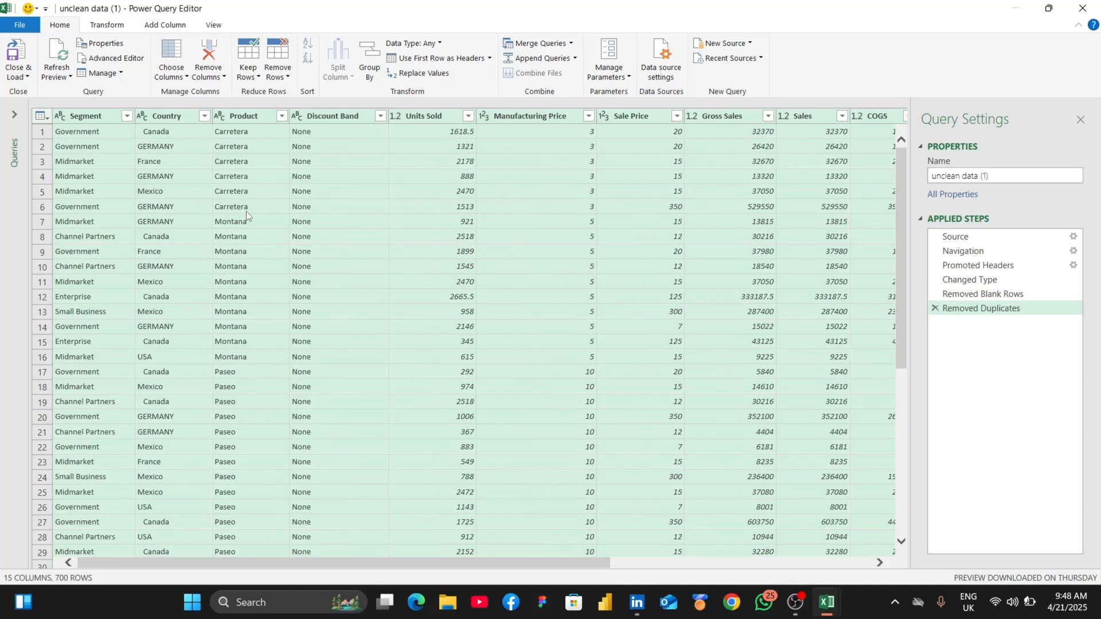
click(430, 120)
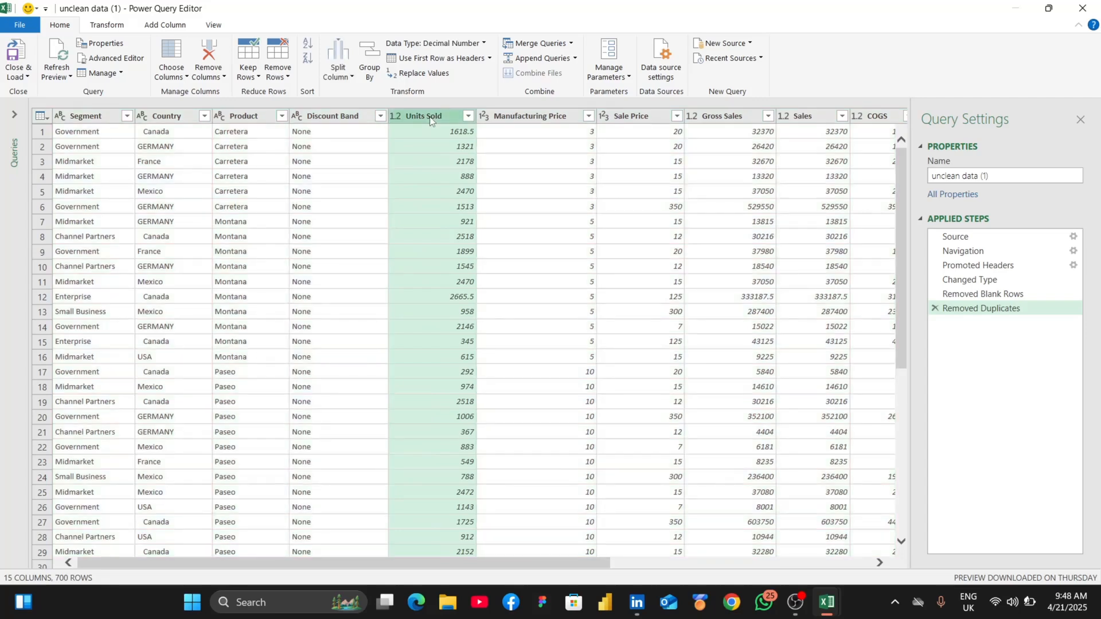
click(461, 44)
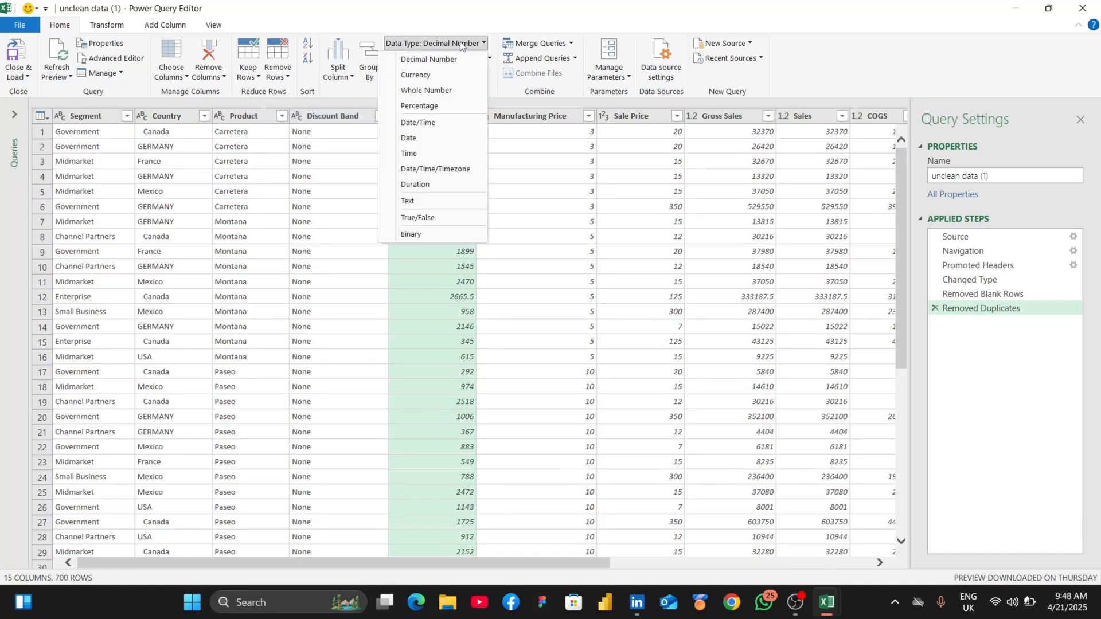
click(458, 89)
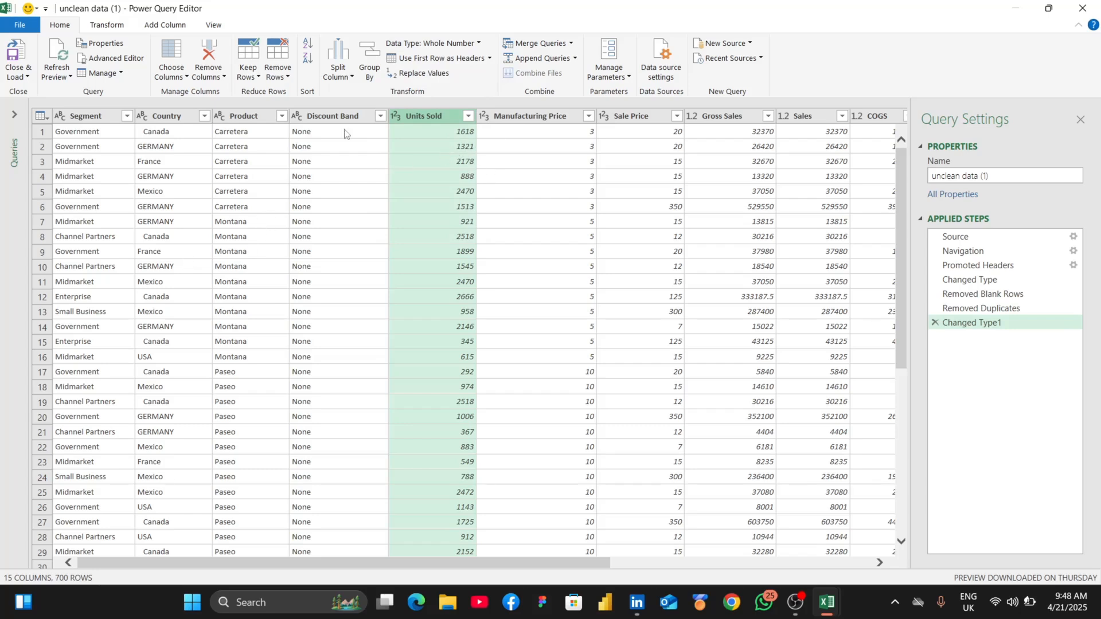
- Change the data type of the six adjacent columns from Manufacturing Price through Profit to Currency
scroll(634, 131, right, 5)
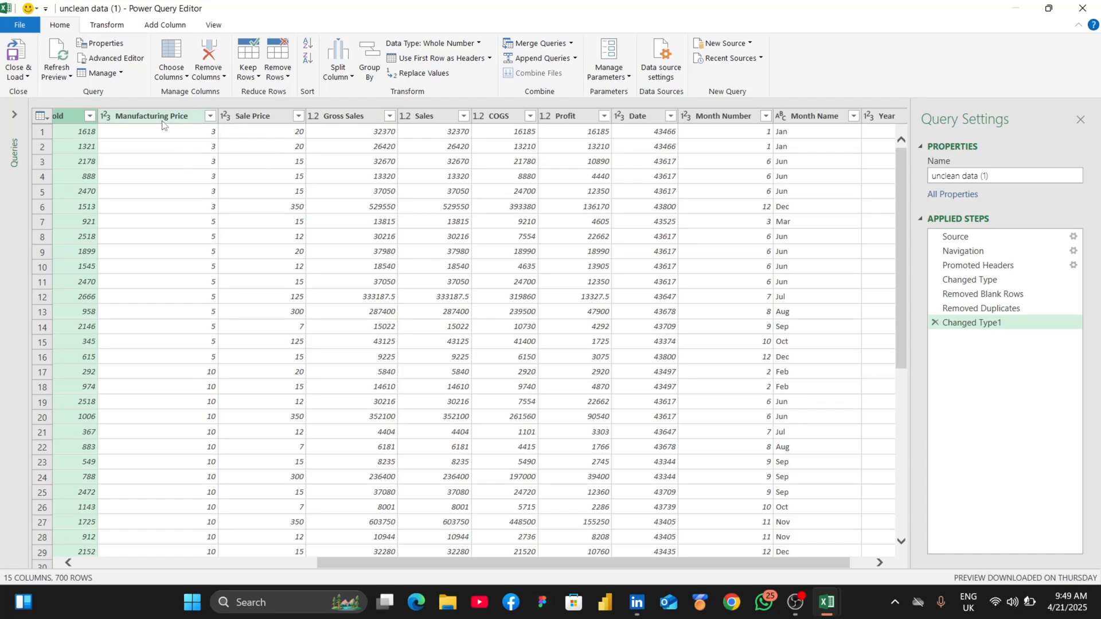
scroll(263, 139, left, 3)
scroll(258, 139, right, 3)
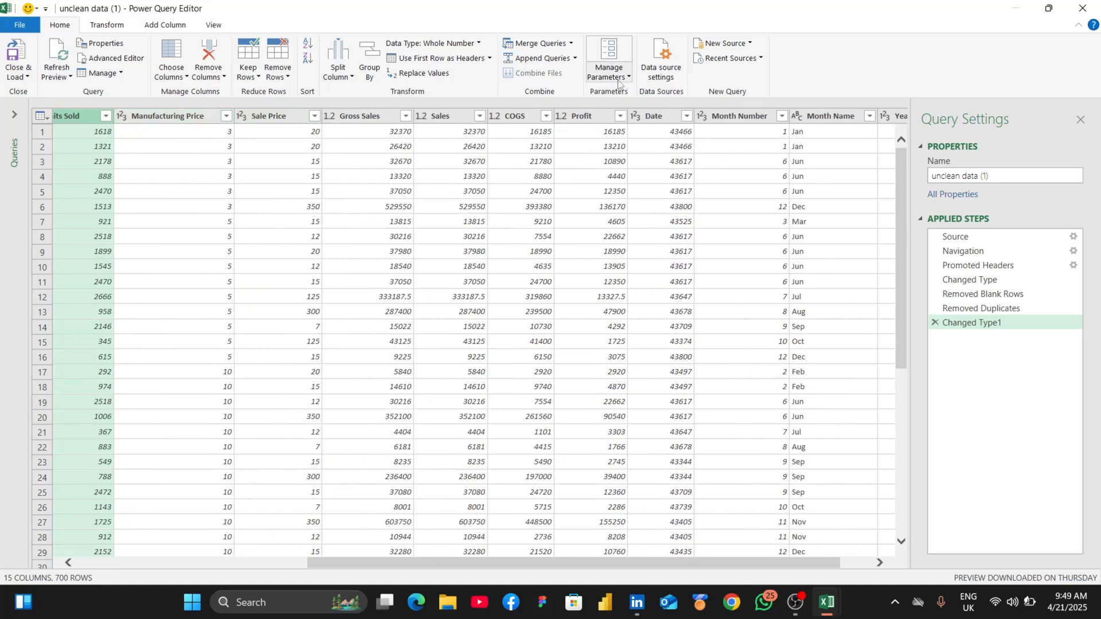
click(192, 117)
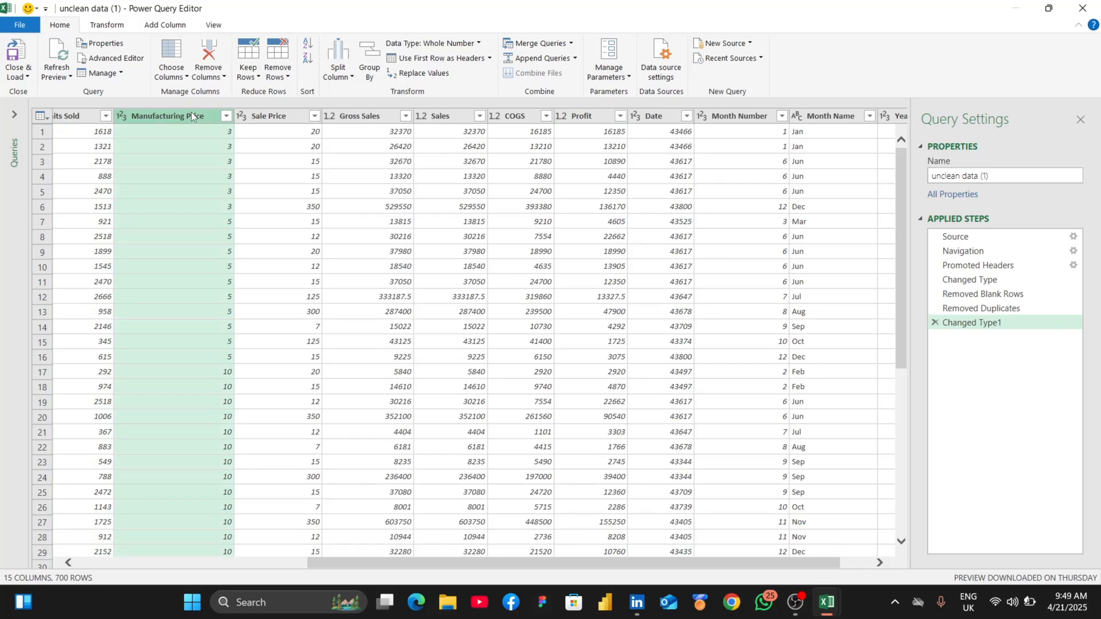
key(shift+Right)
key(shift+Right)
key(shift+Right)
key(shift+Right)
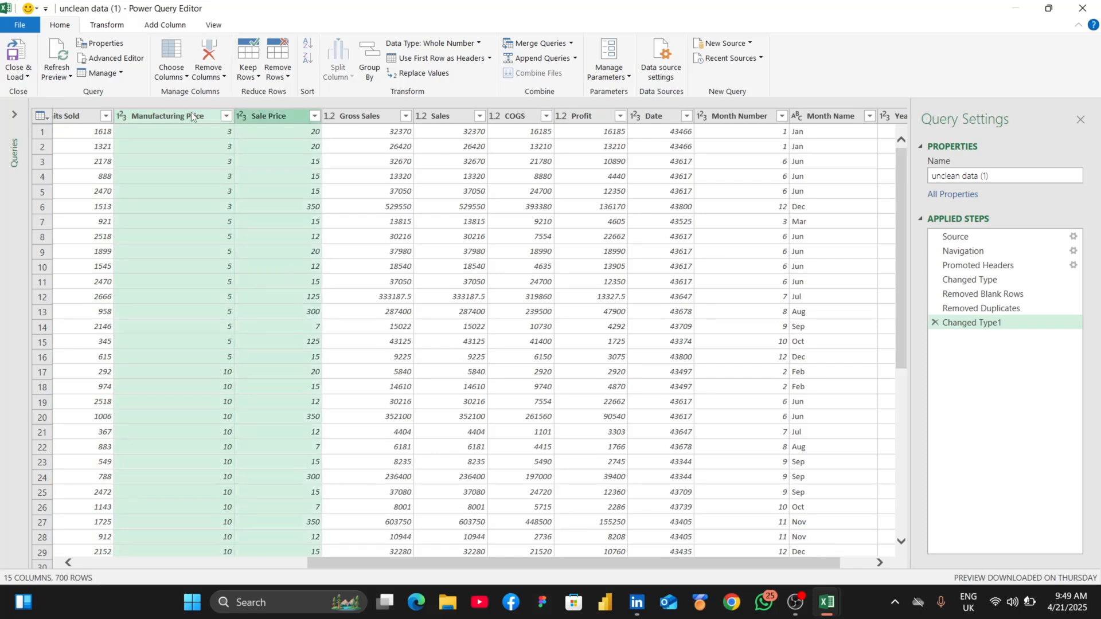
key(shift+Right)
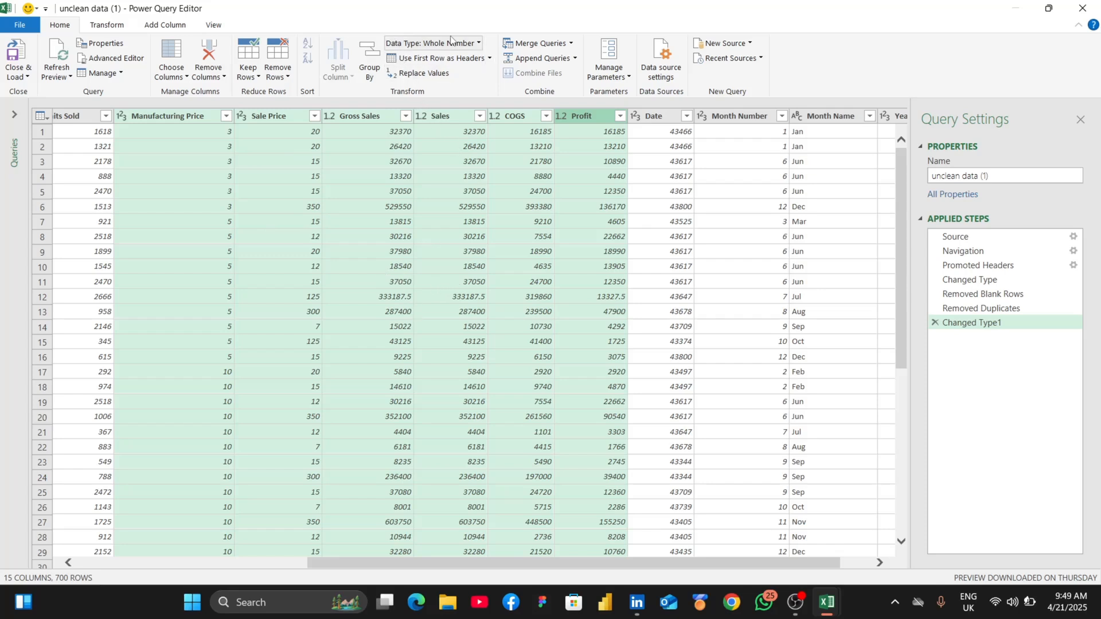
click(395, 40)
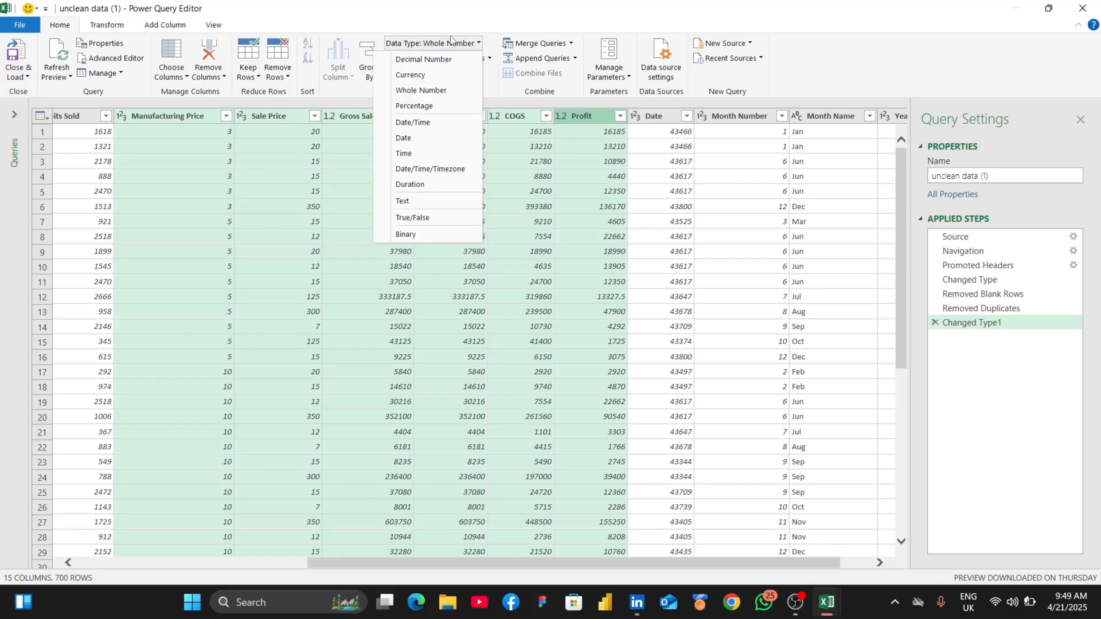
click(410, 75)
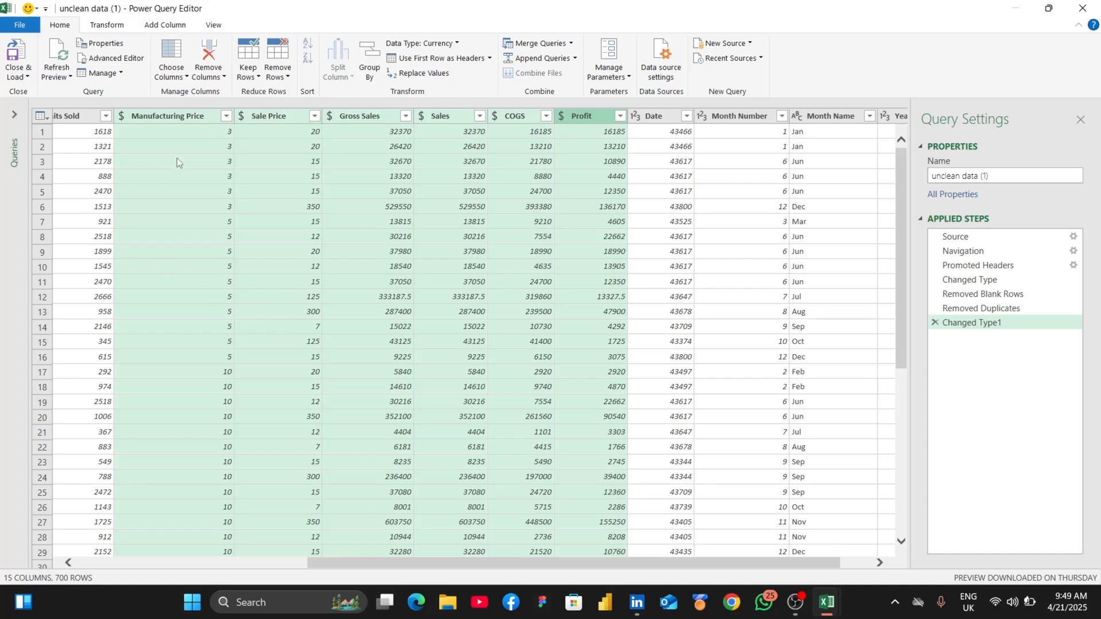
click(226, 116)
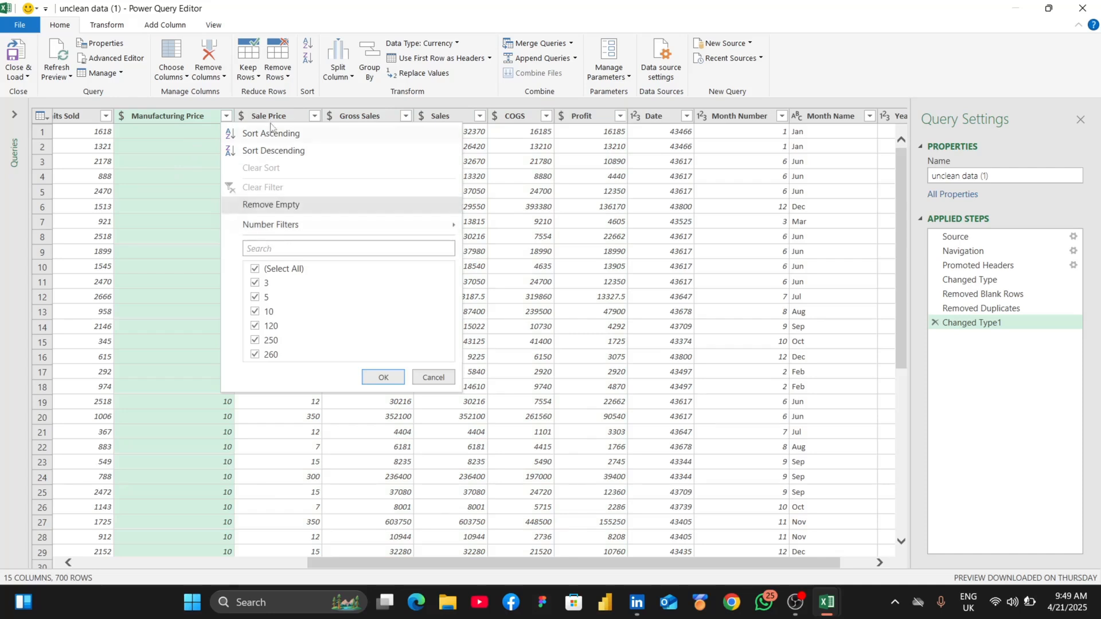
click(152, 251)
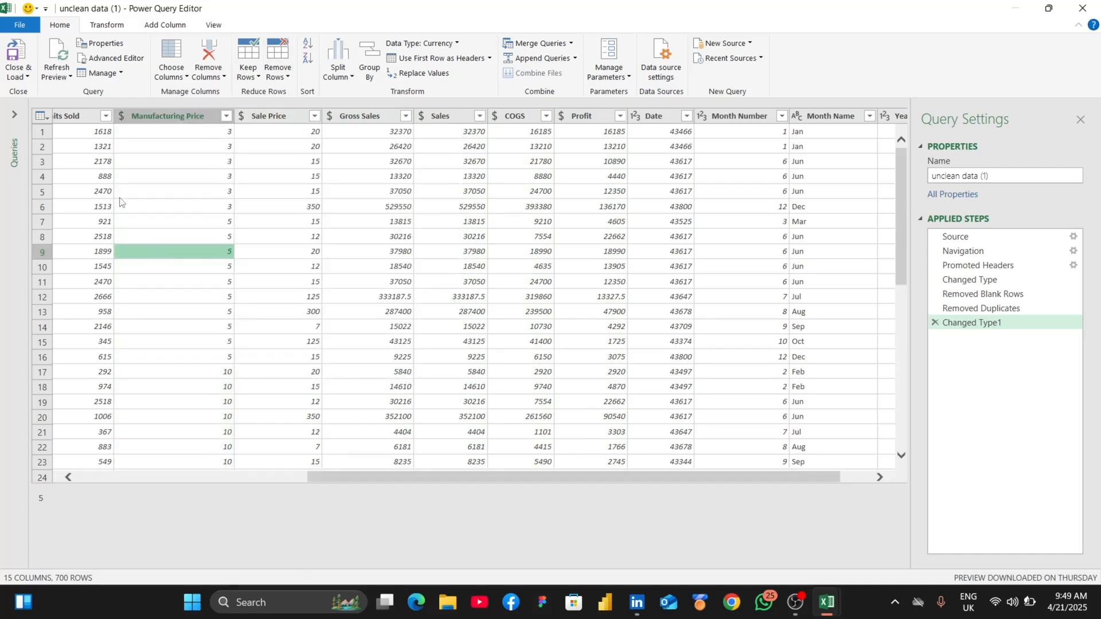
- Set the Sale Price column's data type to Currency and the Date column's data type to Date
click(243, 116)
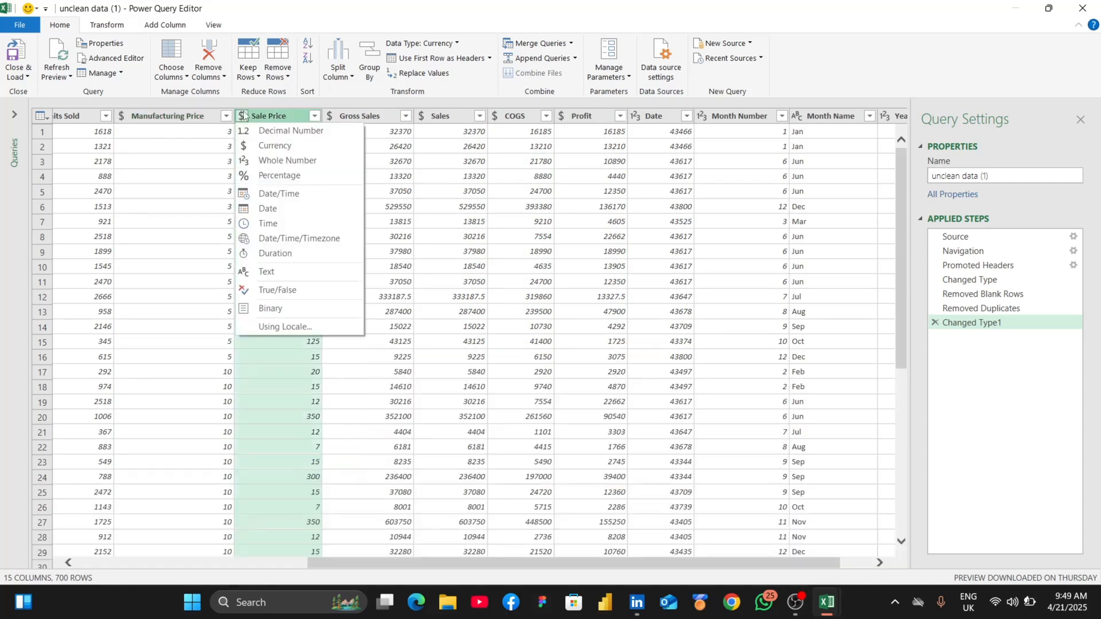
click(262, 152)
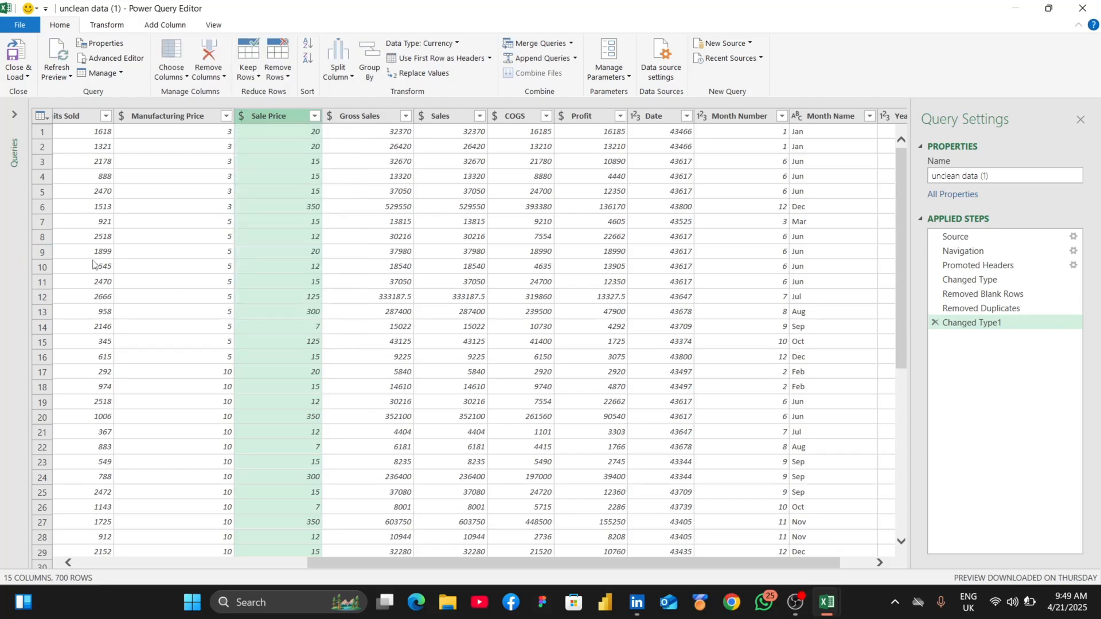
scroll(95, 265, left, 5)
scroll(95, 265, right, 7)
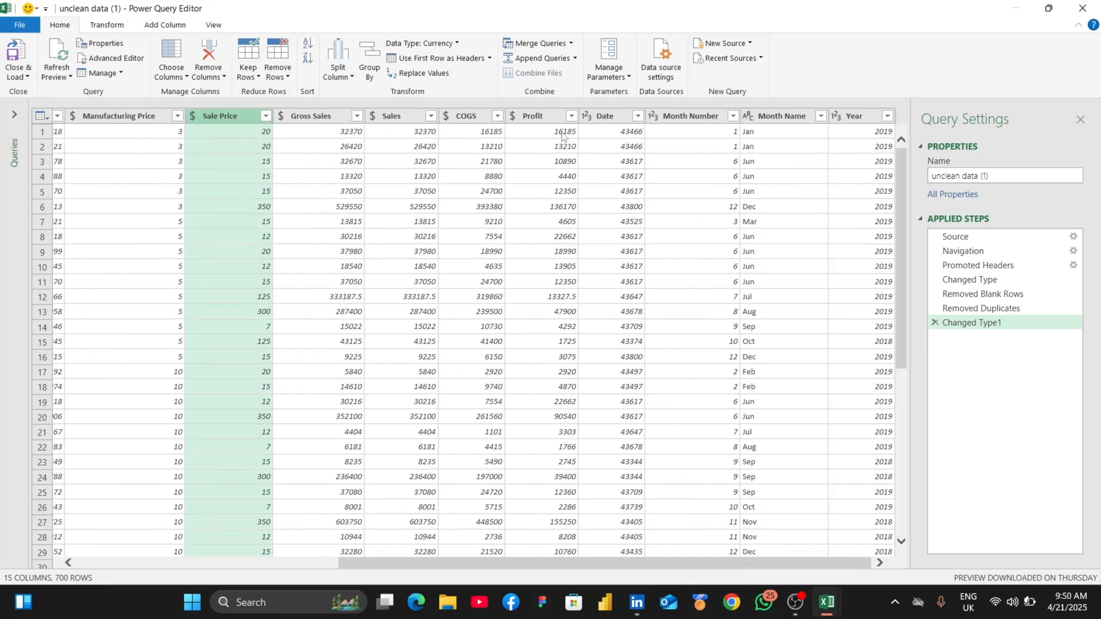
click(620, 119)
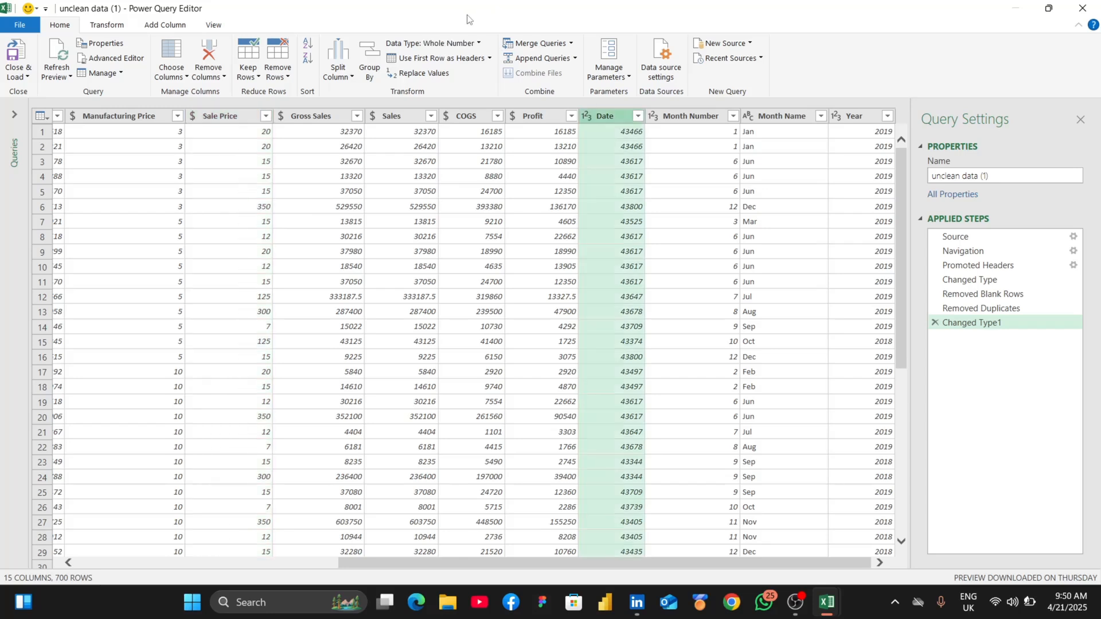
click(437, 41)
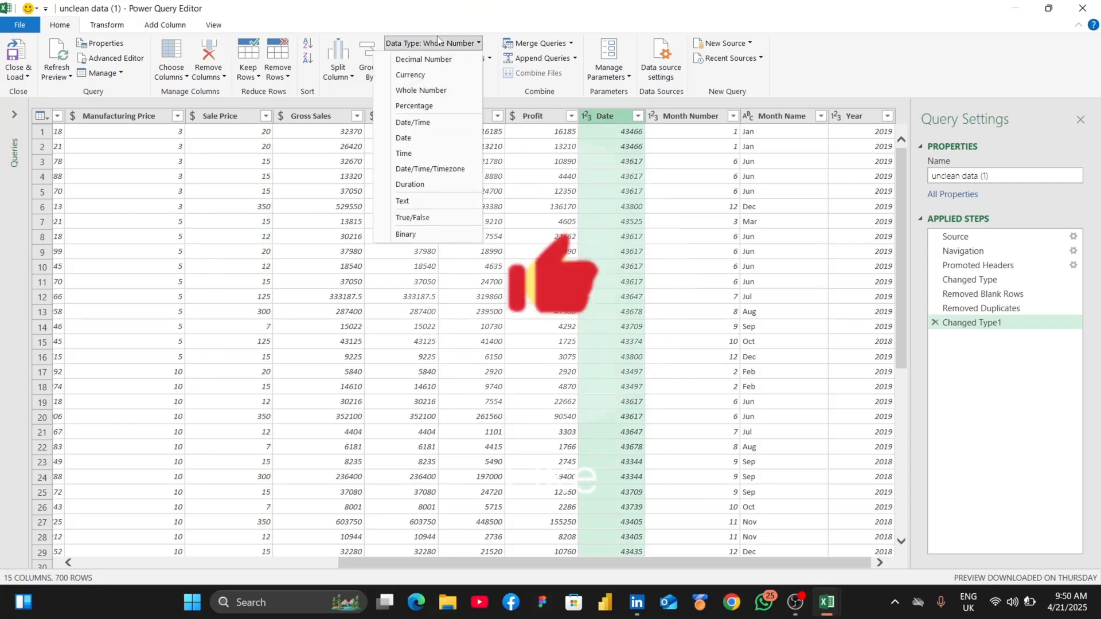
click(409, 137)
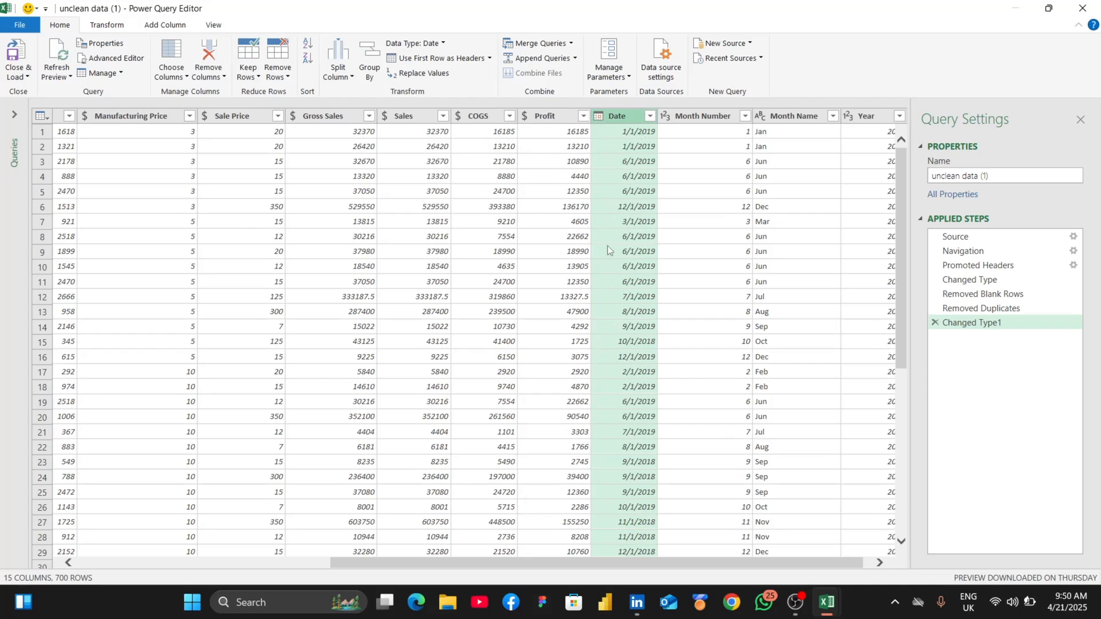
- Trim the text in the Country column and capitalize each word
scroll(704, 315, left, 10)
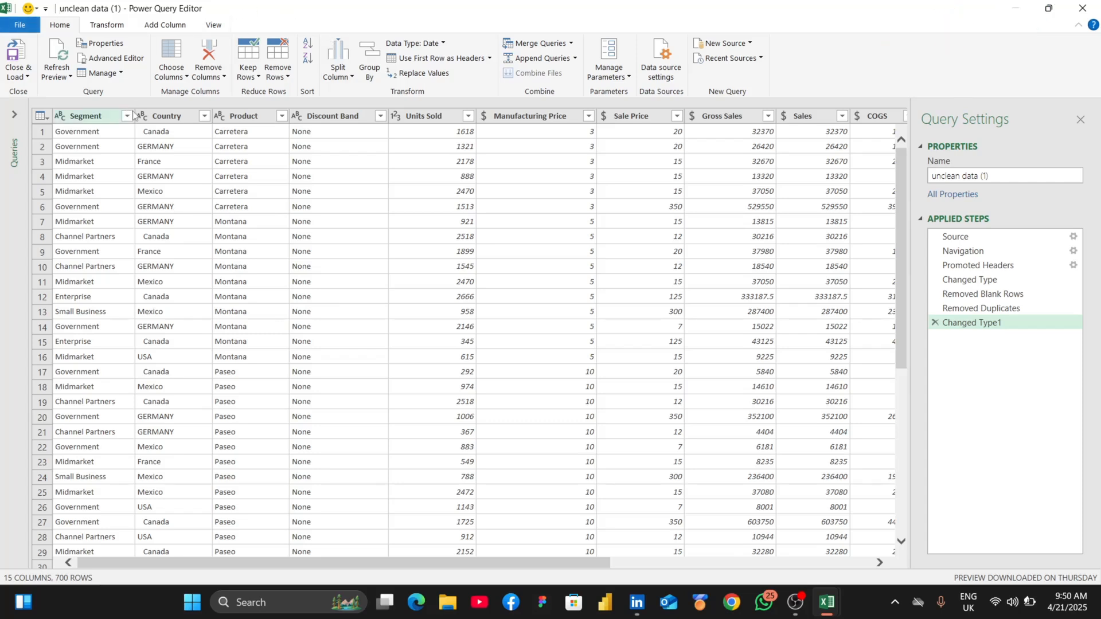
click(178, 119)
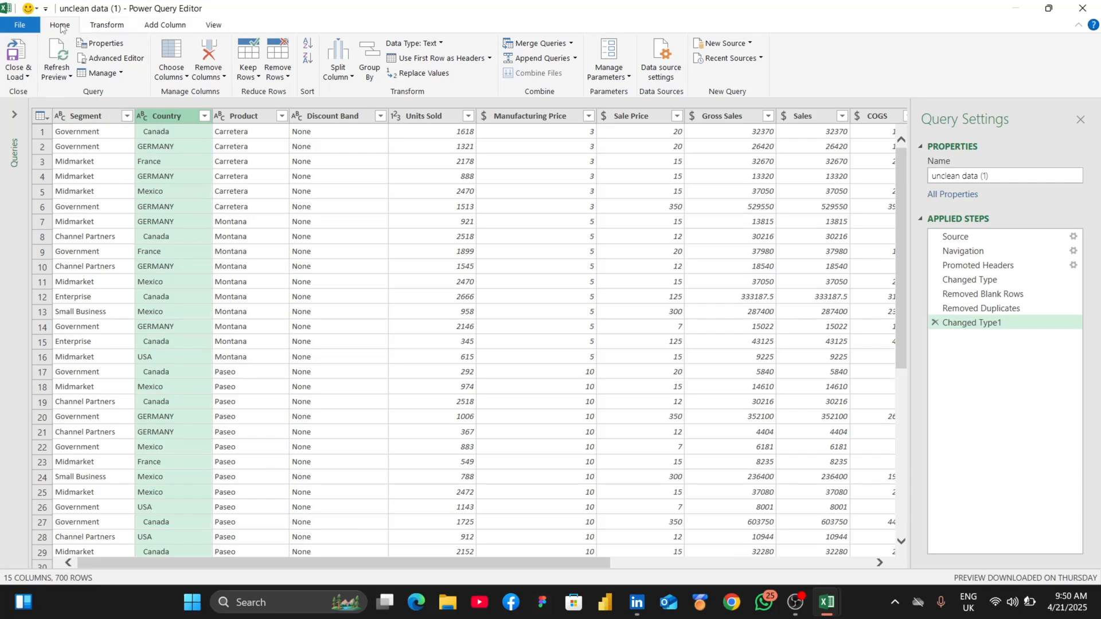
click(92, 26)
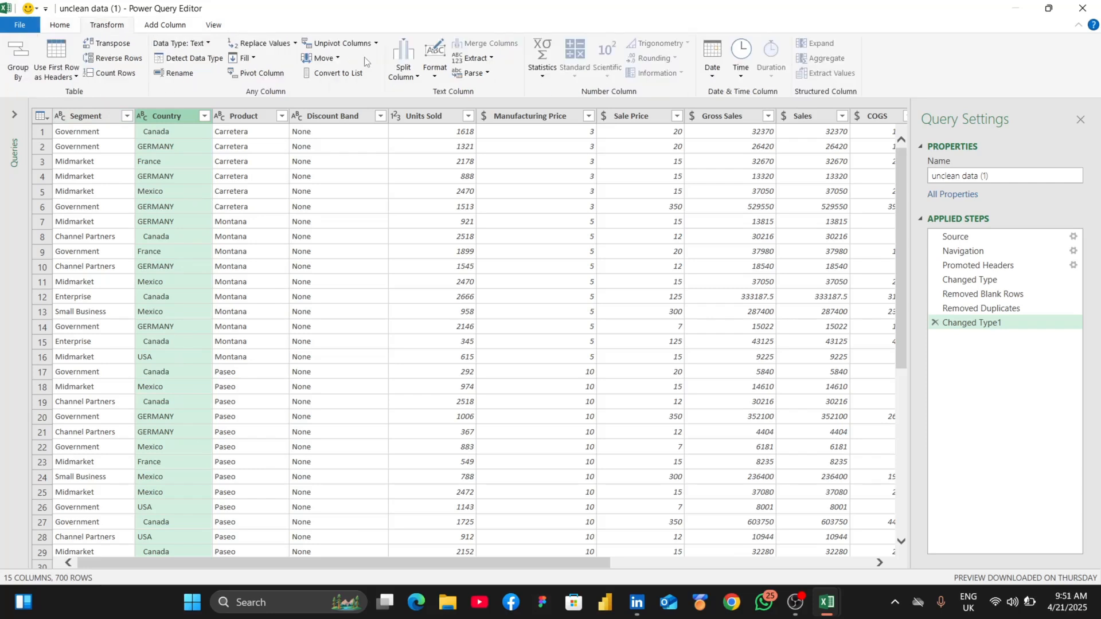
click(436, 68)
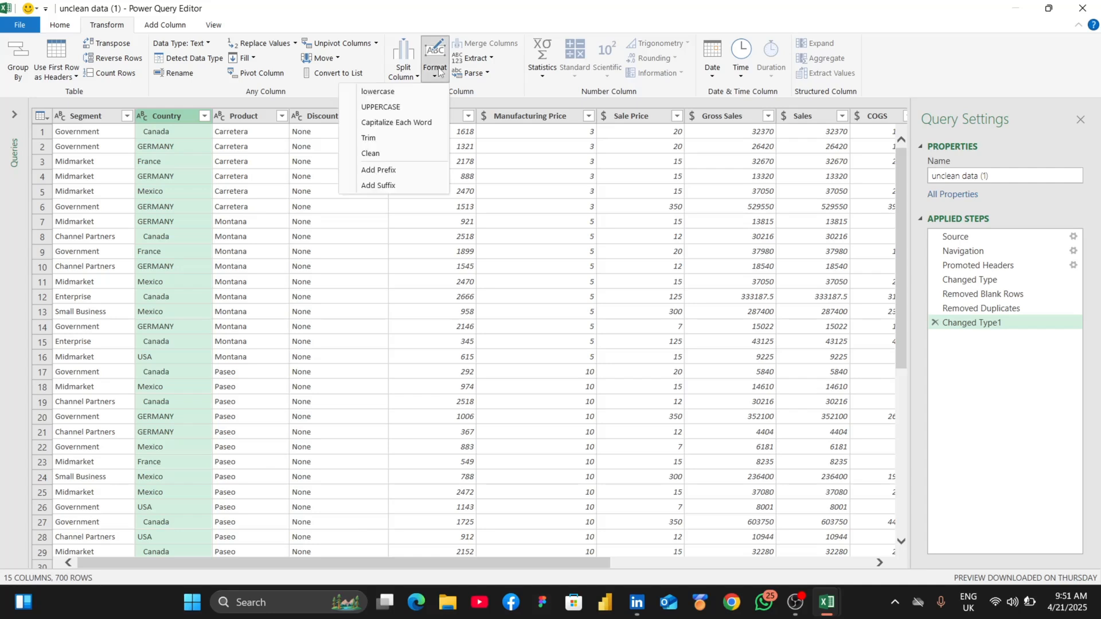
click(389, 138)
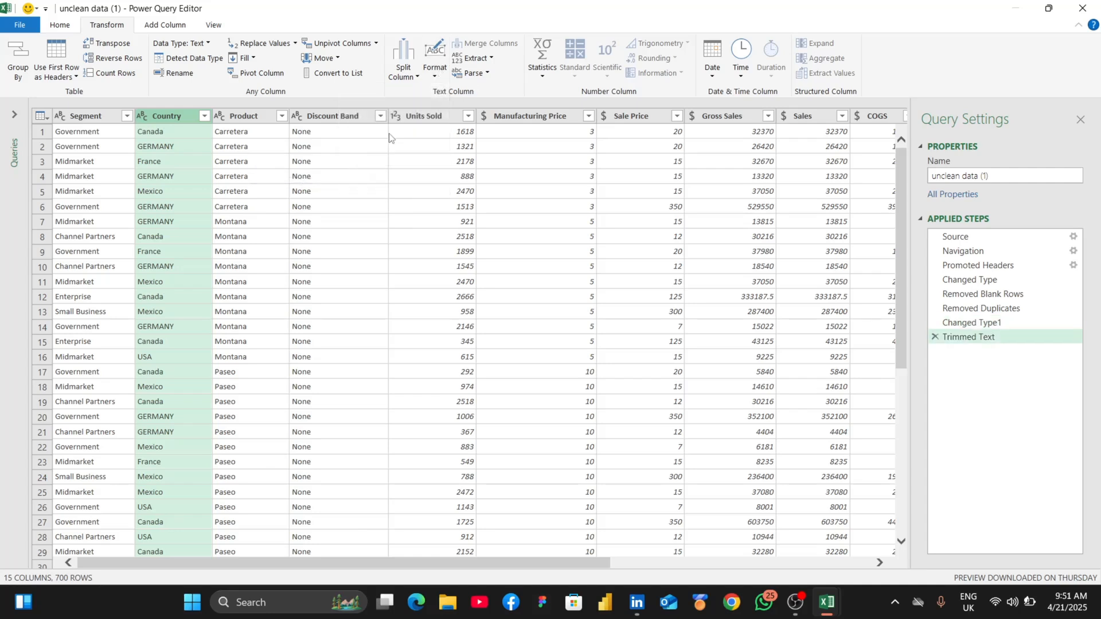
click(427, 64)
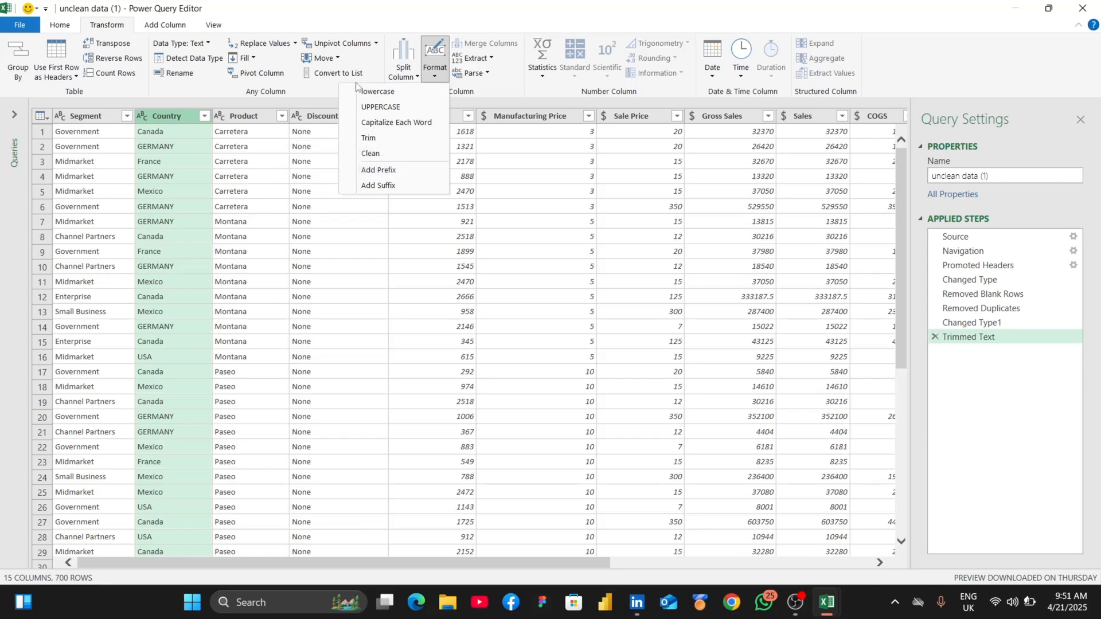
click(412, 123)
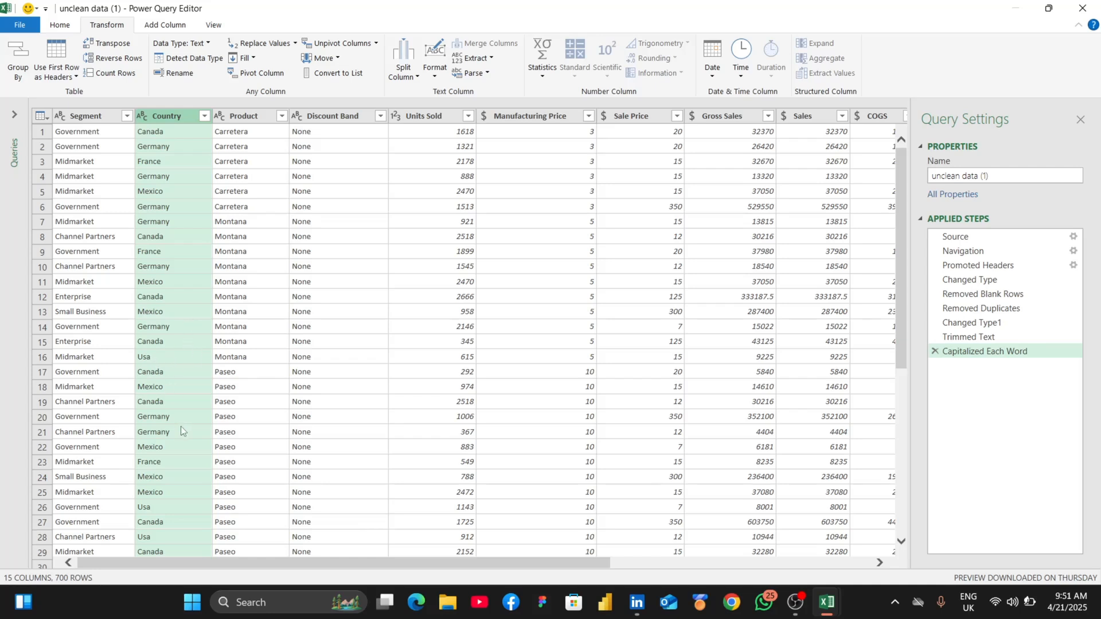
- Replace the value Usa with USA in the Country column
click(269, 46)
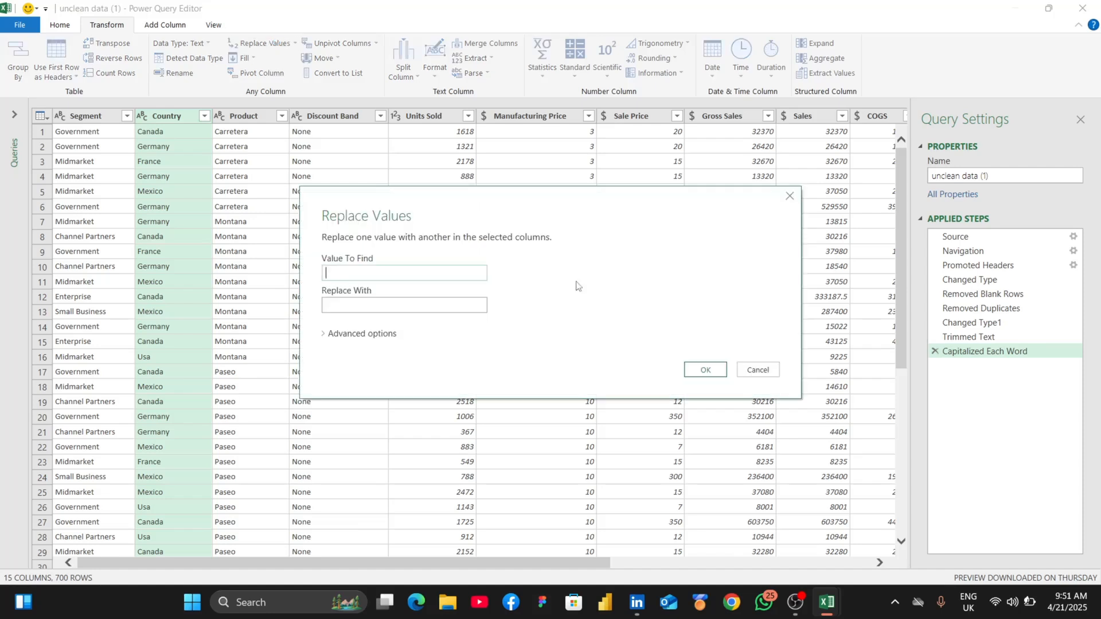
click(759, 370)
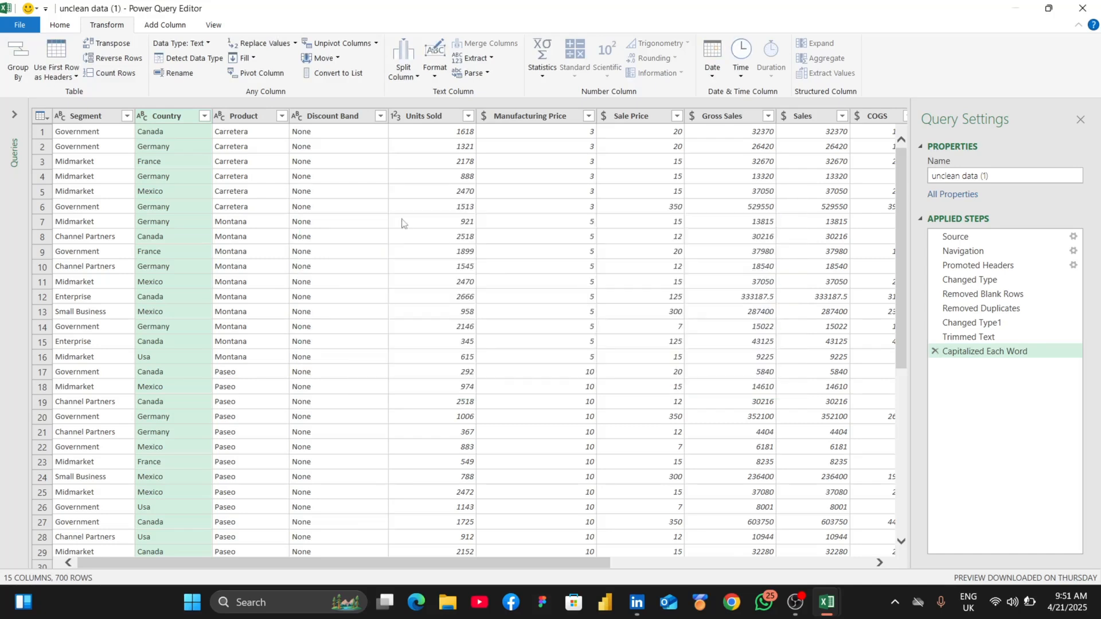
click(267, 44)
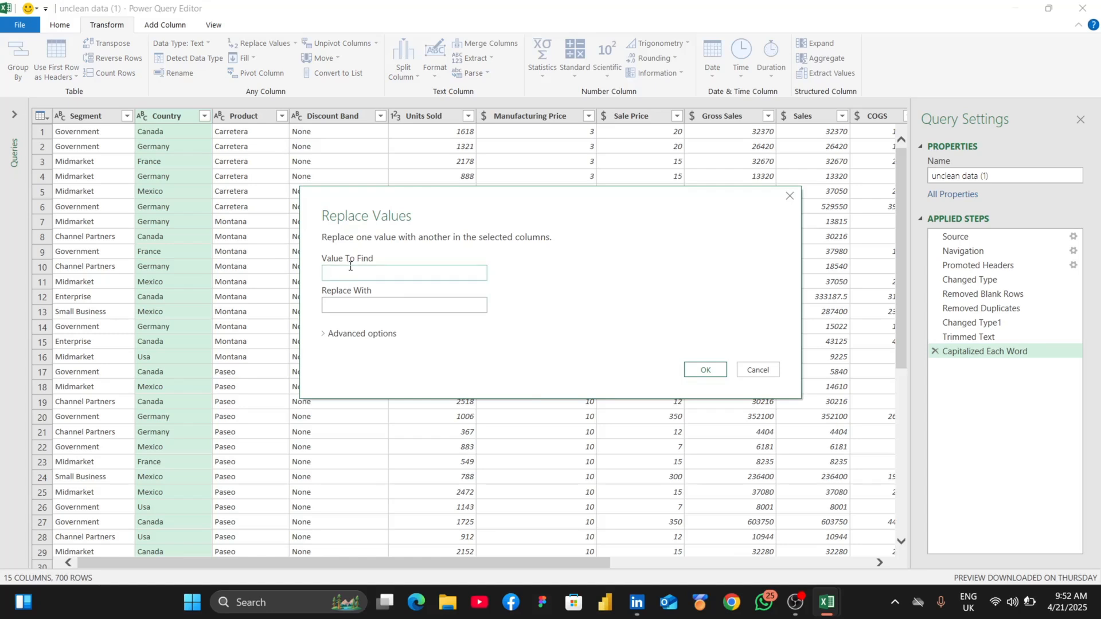
text(Usa)
click(383, 306)
text(USA)
click(701, 370)
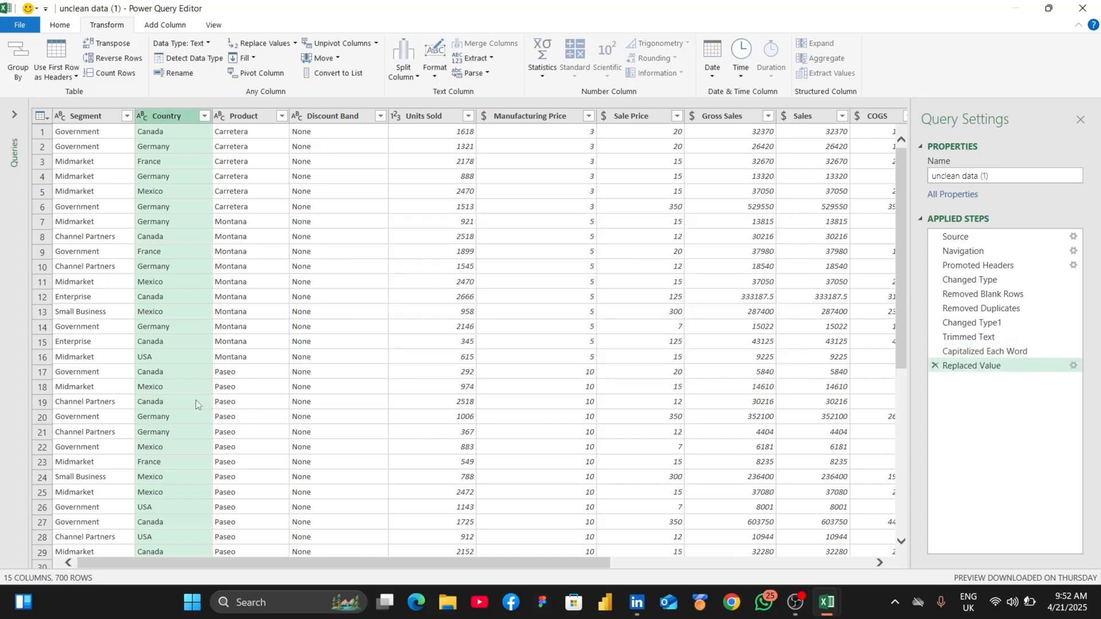
- Close the Power Query Editor and load the cleaned unclean data (1) query into the workbook
scroll(184, 397, down, 7)
scroll(185, 395, down, 20)
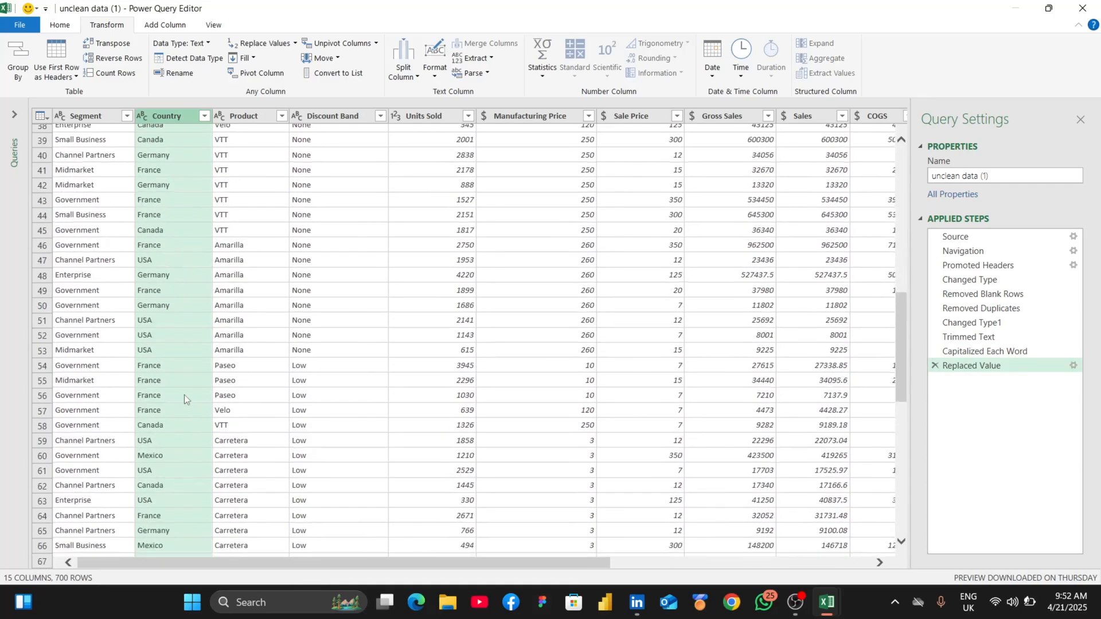
scroll(184, 395, down, 20)
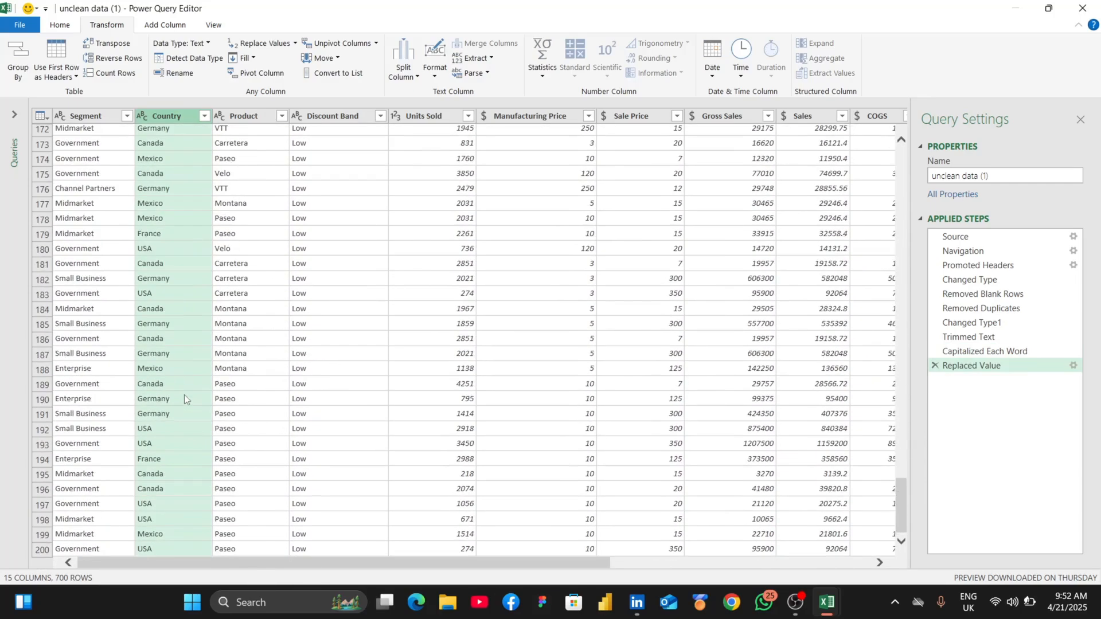
scroll(184, 396, up, 20)
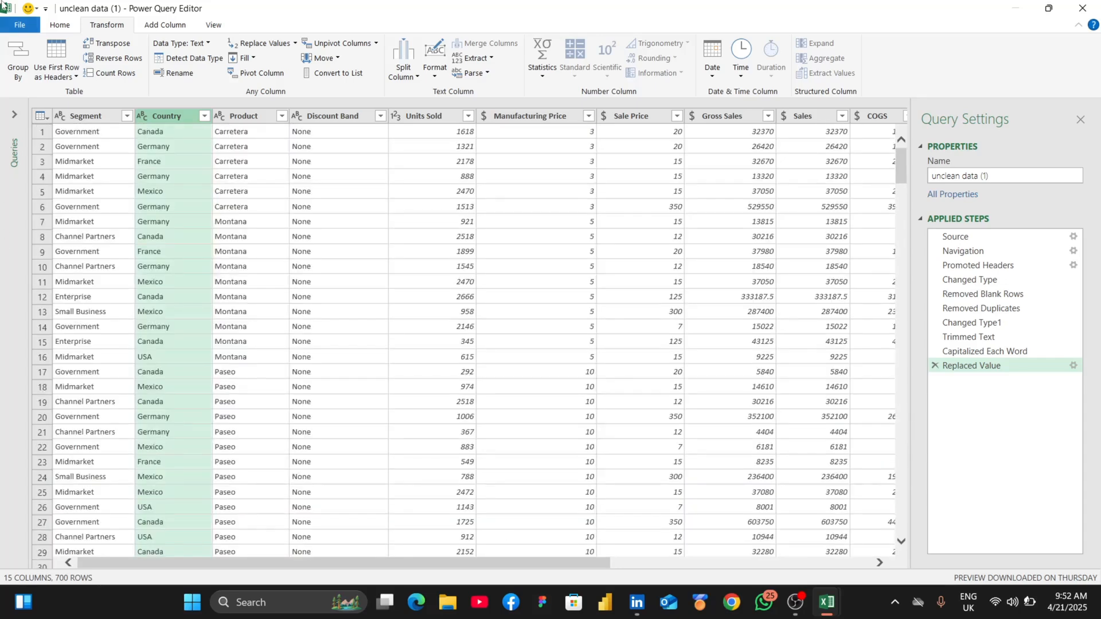
click(63, 27)
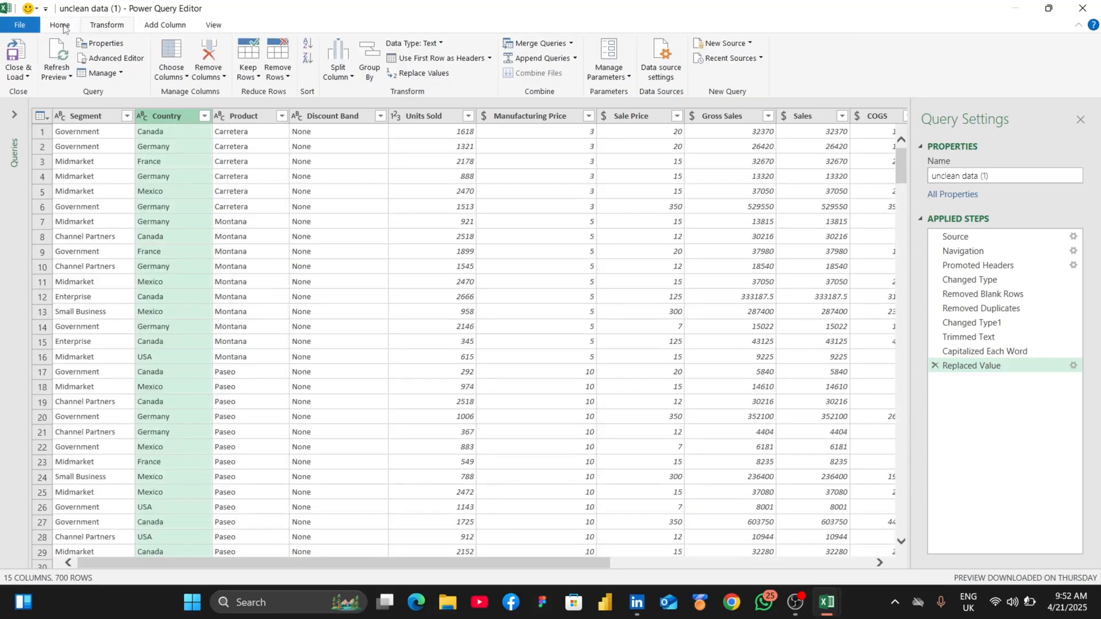
click(8, 74)
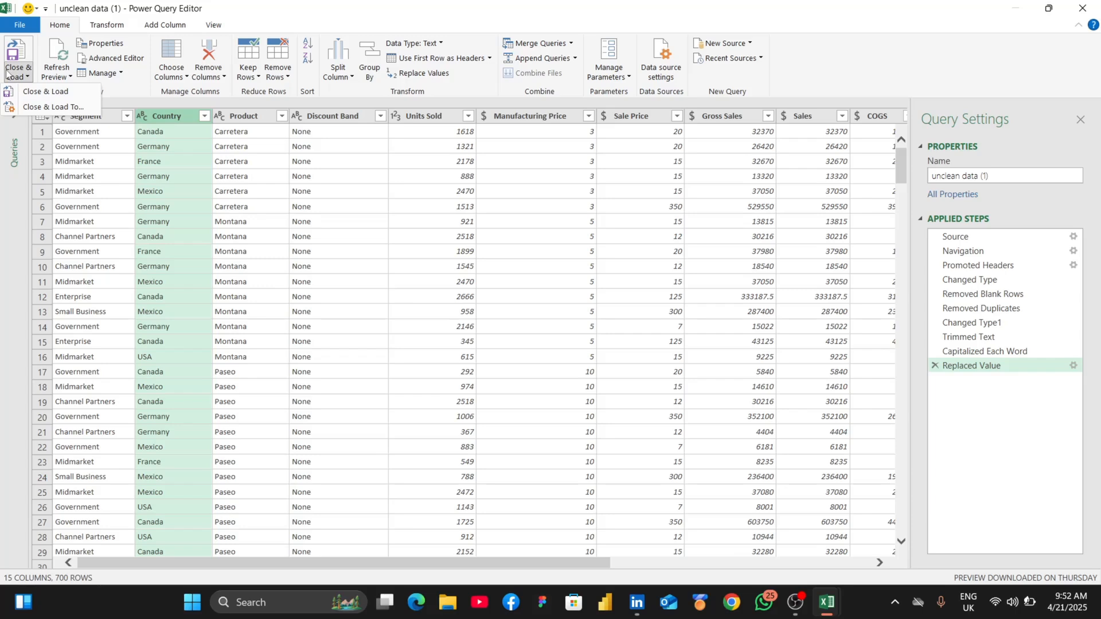
click(15, 80)
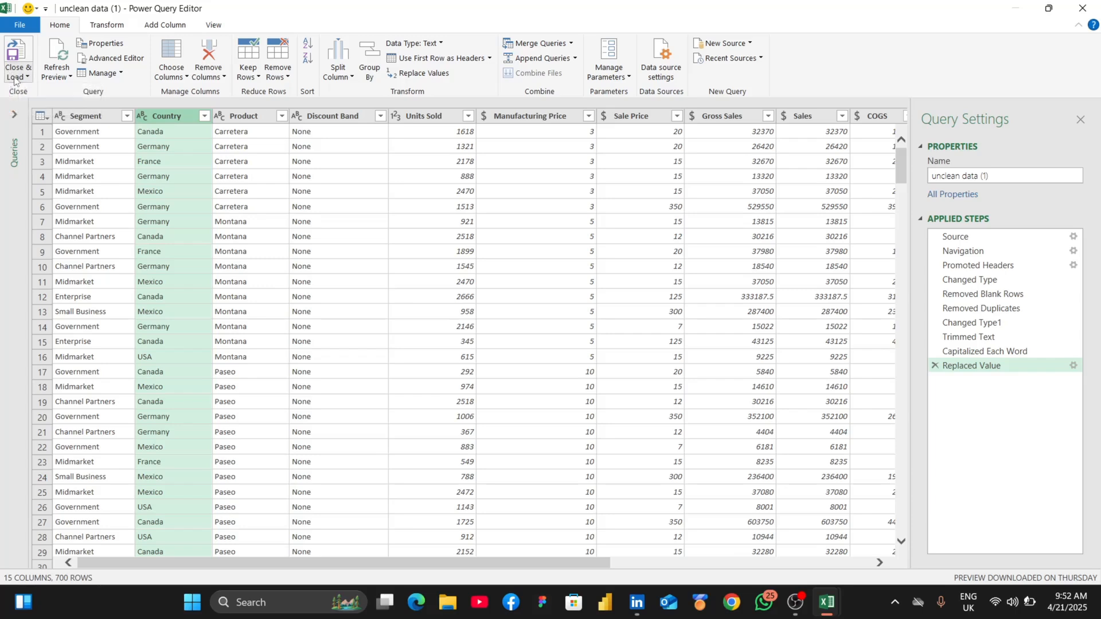
click(12, 60)
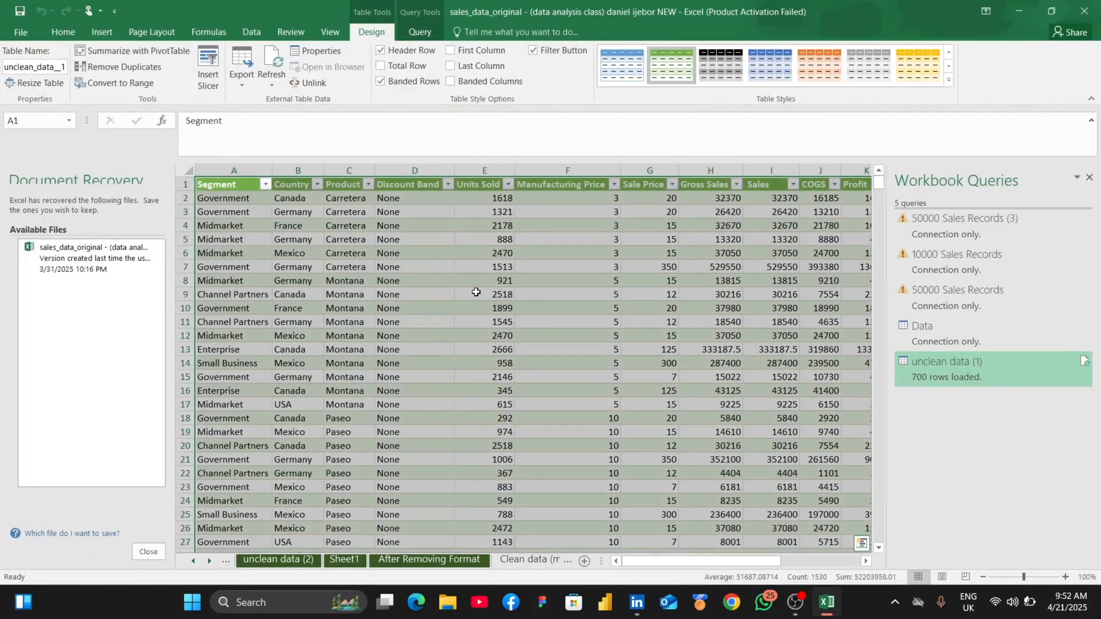
- Examine the rows and columns of the loaded unclean data (1) table for clean, consistent values
scroll(510, 288, right, 10)
scroll(509, 288, left, 6)
scroll(510, 288, left, 5)
scroll(510, 288, down, 20)
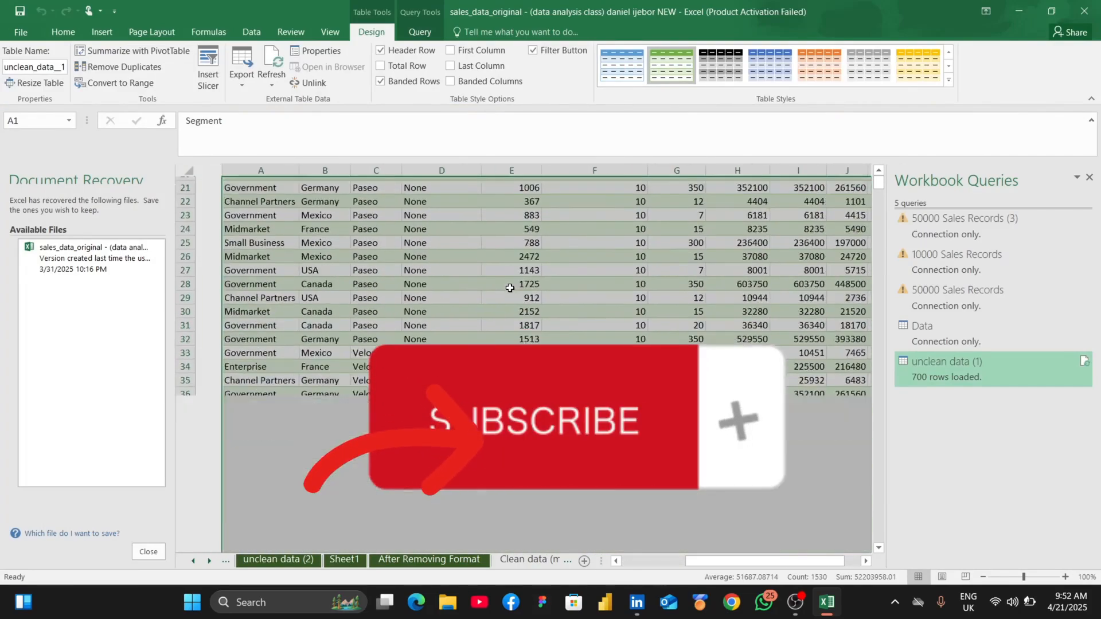
scroll(509, 288, up, 20)
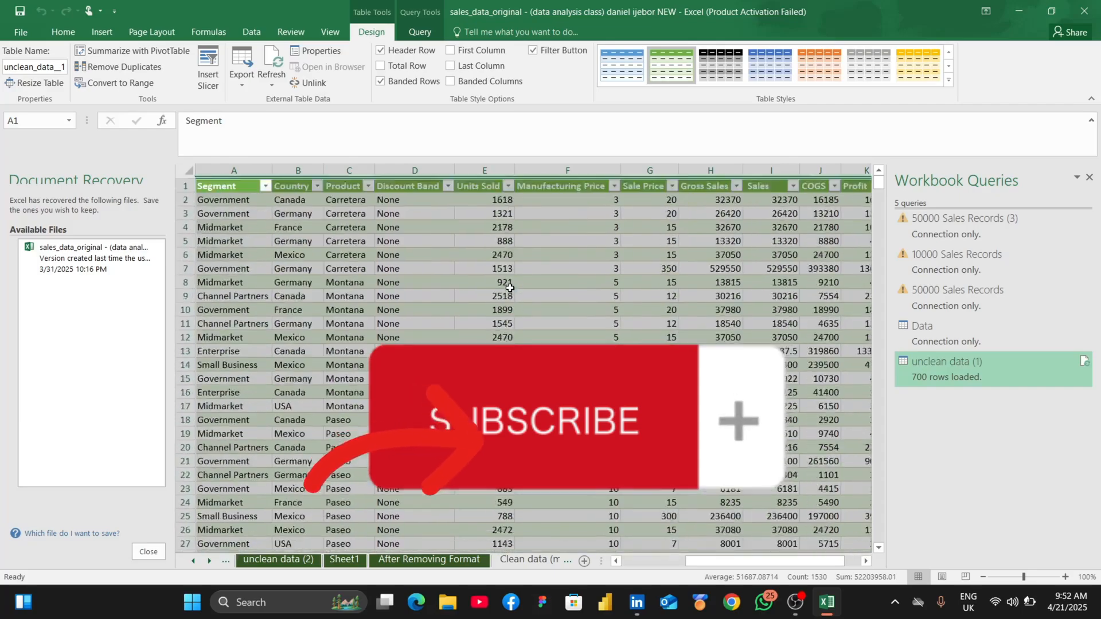
click(422, 310)
double_click(422, 309)
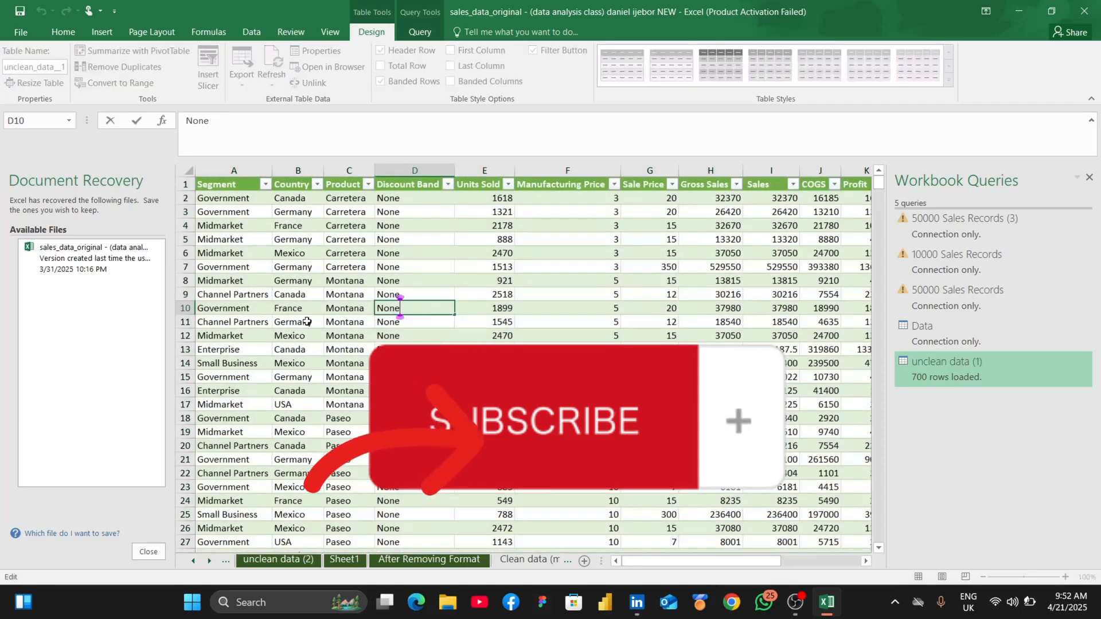
scroll(367, 316, down, 20)
scroll(306, 321, down, 20)
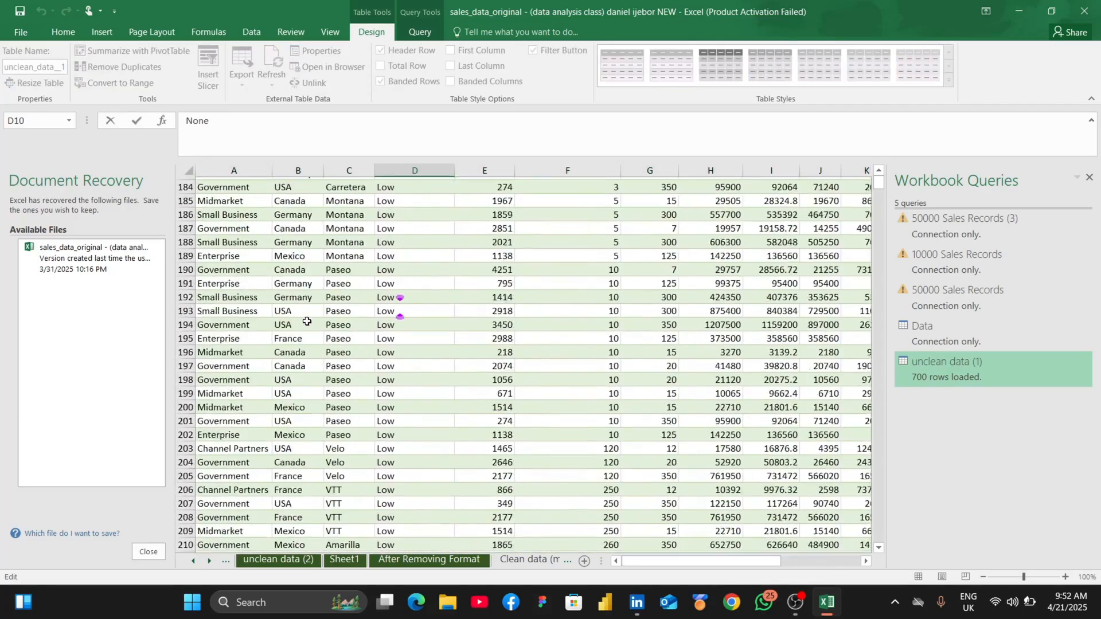
scroll(306, 321, down, 20)
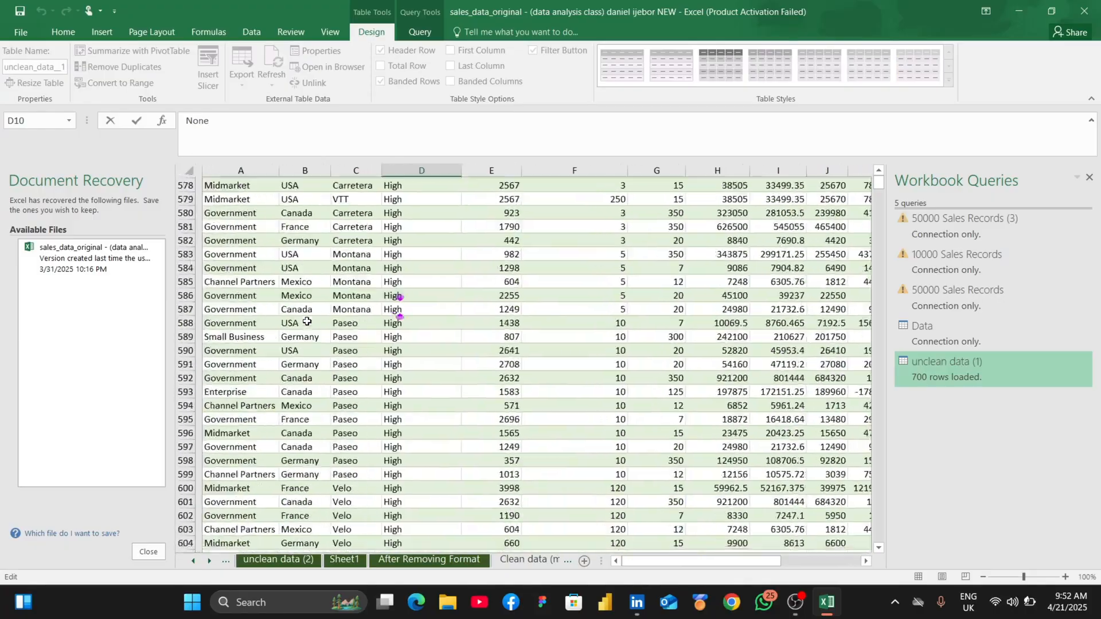
scroll(307, 321, up, 15)
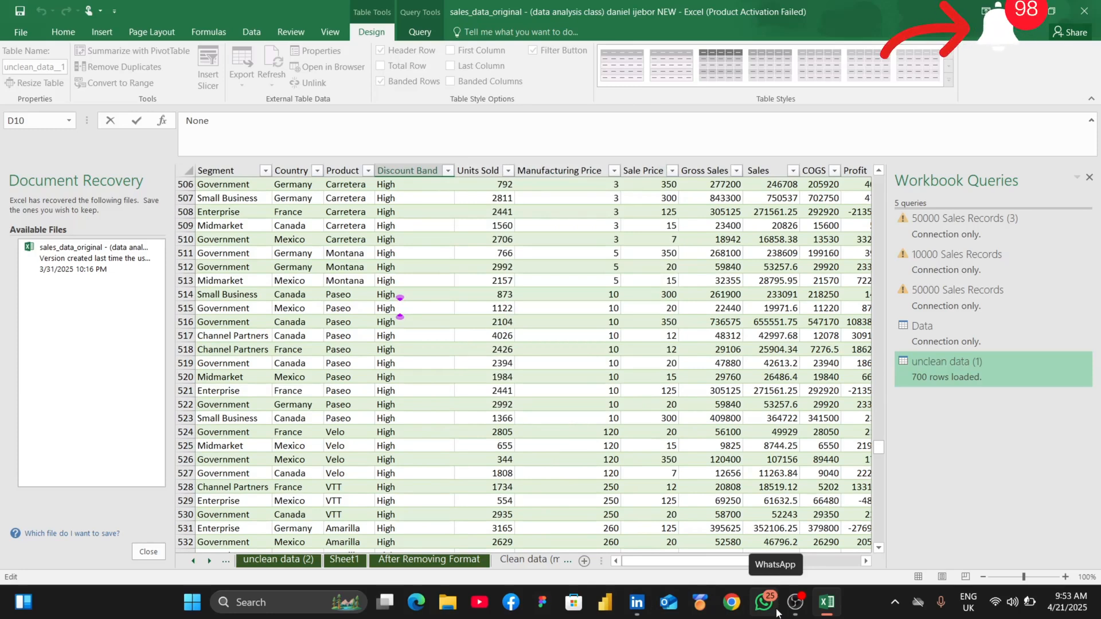
scroll(631, 515, down, 7)
scroll(631, 514, down, 2)
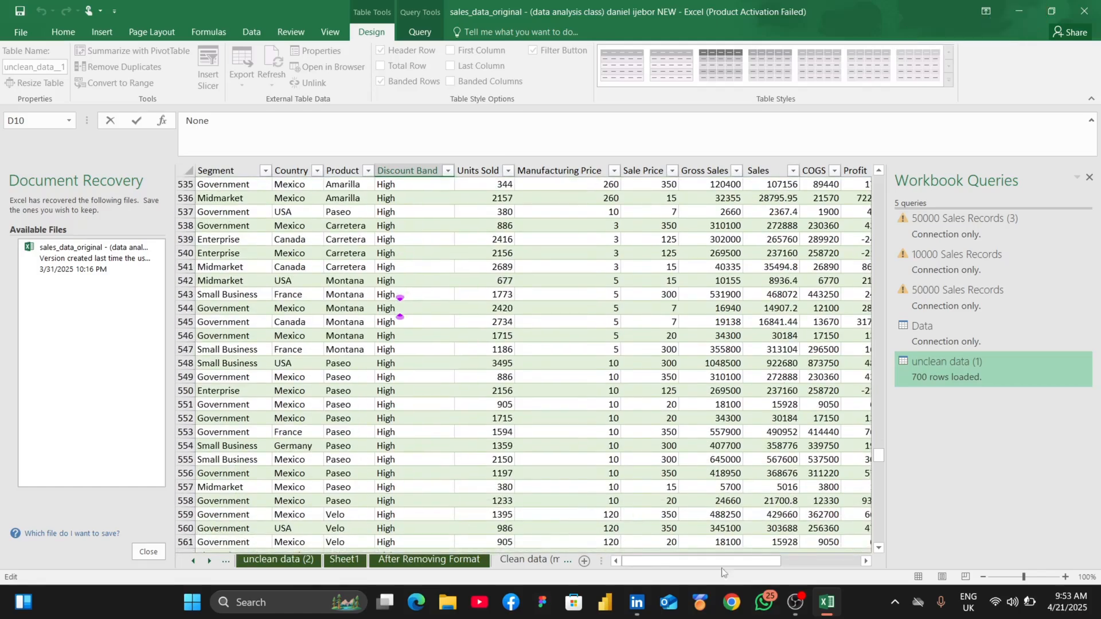
mouse_move(785, 613)
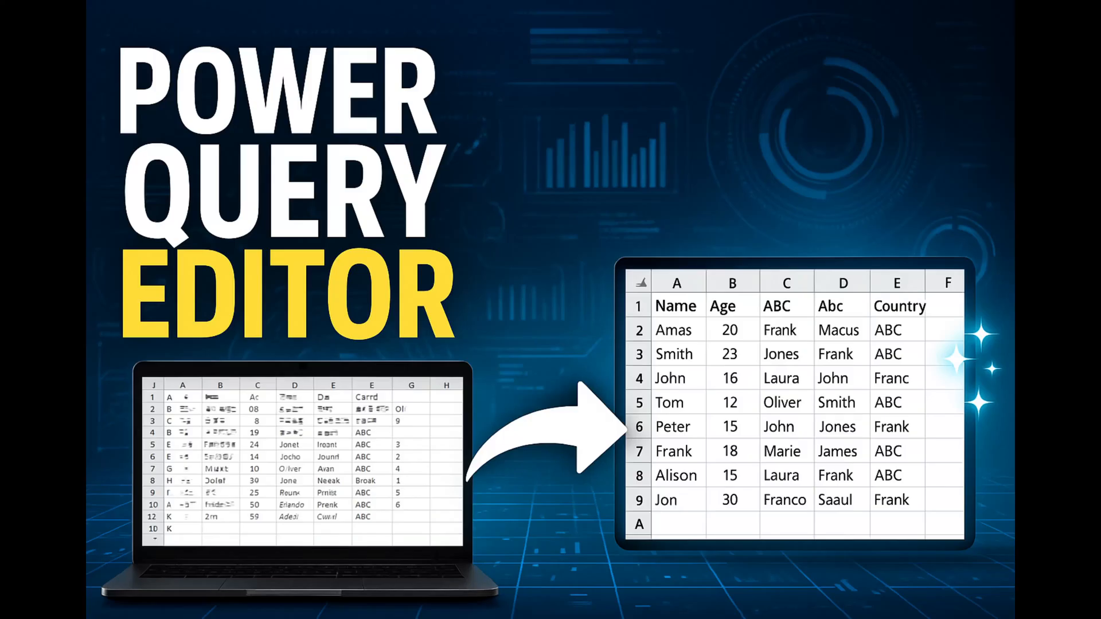